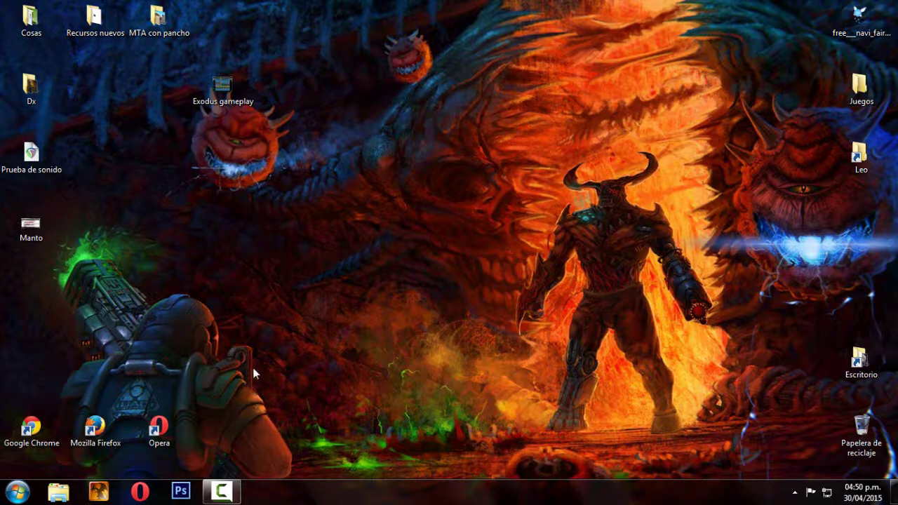
pyautogui.click(144, 493)
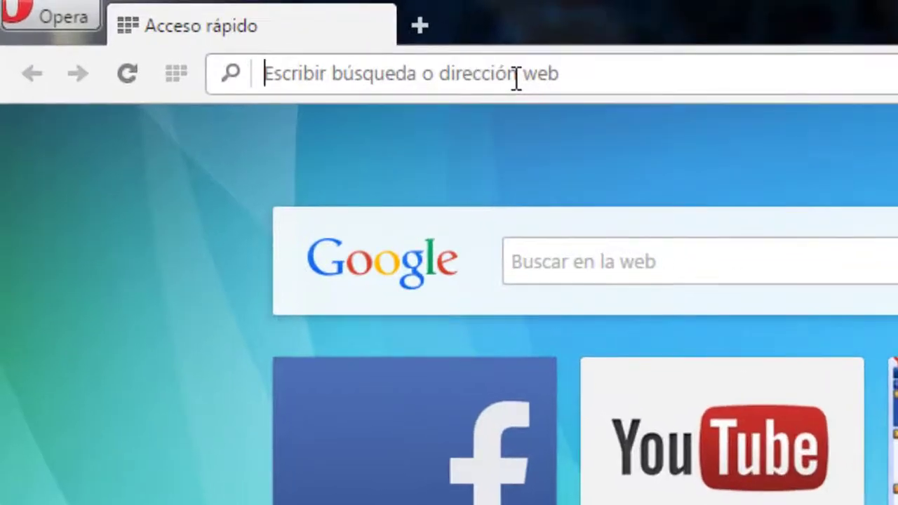
pyautogui.write('www.w')
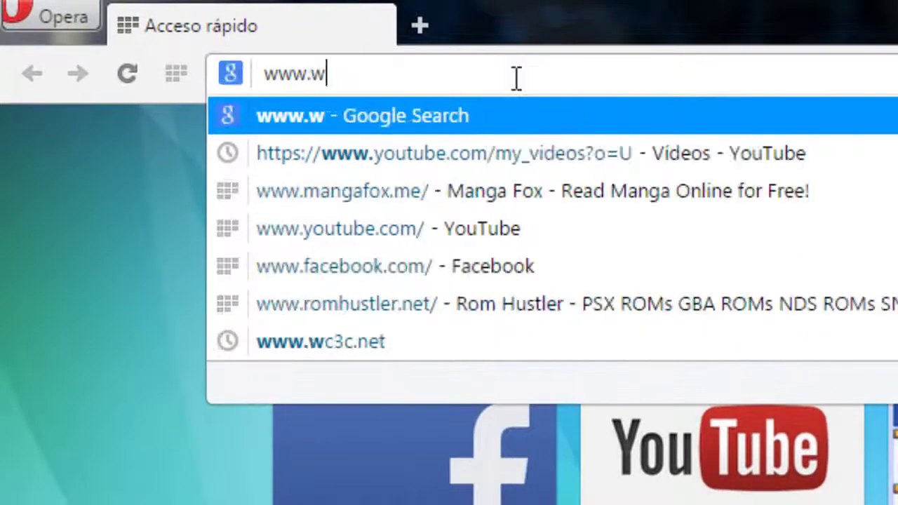
pyautogui.write('ibbly.net')
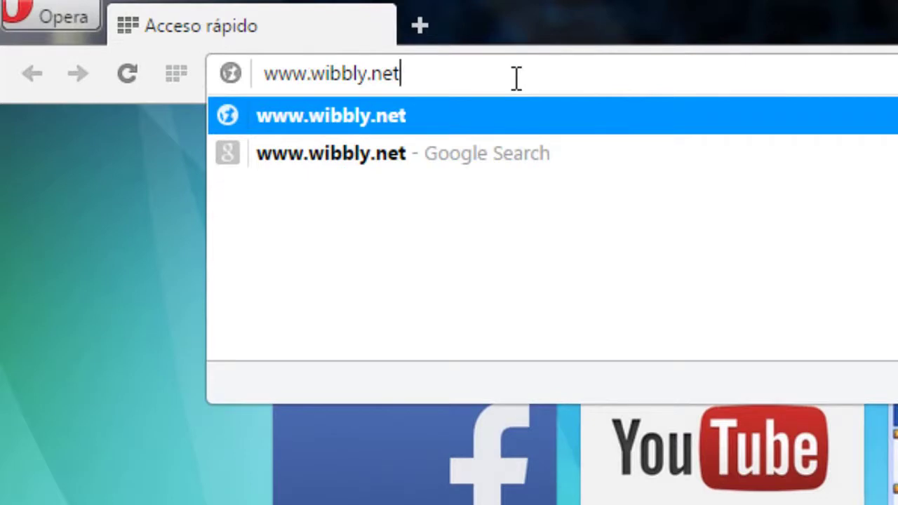
pyautogui.hotkey('shift', 'Left')
pyautogui.hotkey('shift', 'Left')
pyautogui.hotkey('shift', 'Left')
pyautogui.hotkey('shift', 'Left')
pyautogui.hotkey('shift', 'Left')
pyautogui.hotkey('shift', 'Left')
pyautogui.hotkey('shift', 'Left')
pyautogui.hotkey('shift', 'Left')
pyautogui.hotkey('shift', 'Left')
pyautogui.hotkey('shift', 'Left')
pyautogui.hotkey('shift', 'Left')
pyautogui.hotkey('shift', 'Left')
pyautogui.hotkey('shift', 'Left')
pyautogui.hotkey('shift', 'Right')
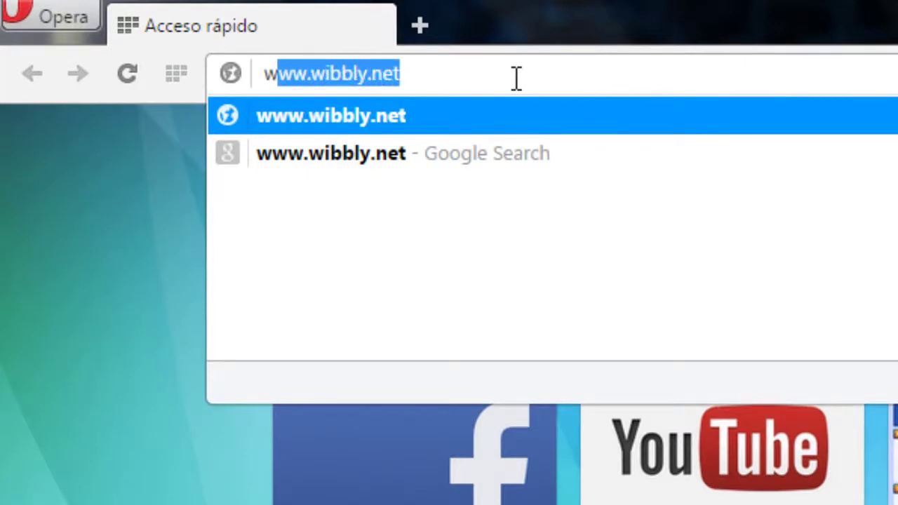
pyautogui.hotkey('shift', 'Right')
pyautogui.hotkey('shift', 'Right')
pyautogui.hotkey('shift', 'Right')
pyautogui.hotkey('shift', 'Right')
pyautogui.hotkey('shift', 'Right')
pyautogui.hotkey('shift', 'Right')
pyautogui.hotkey('shift', 'Right')
pyautogui.hotkey('shift', 'Right')
pyautogui.hotkey('shift', 'Right')
pyautogui.hotkey('shift', 'Right')
pyautogui.hotkey('shift', 'Right')
pyautogui.hotkey('shift', 'Right')
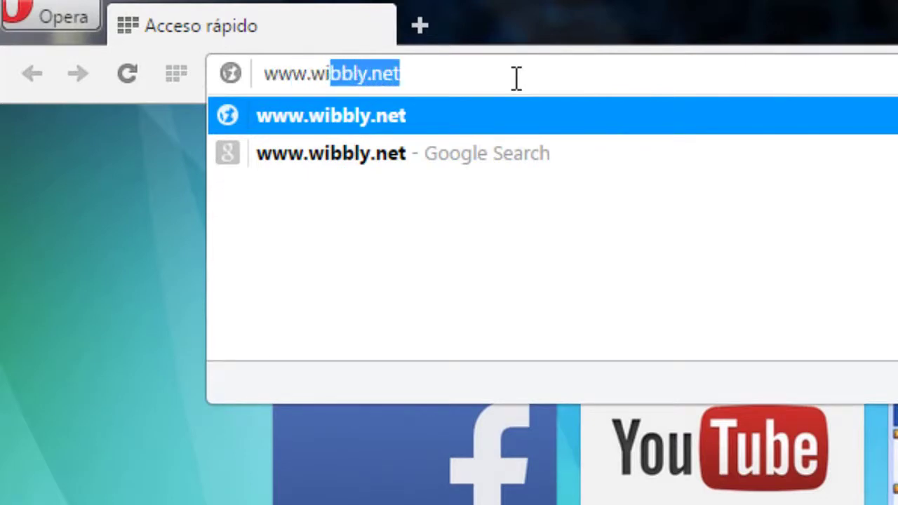
pyautogui.hotkey('shift', 'Right')
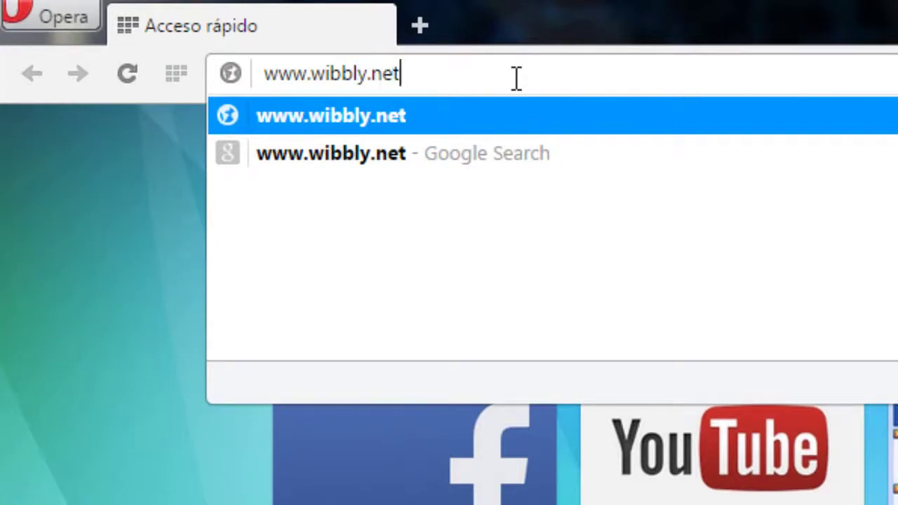
# Step: Load the entered address and open the Proyecto Exodus game page from the site's RPG category
pyautogui.press('Return')
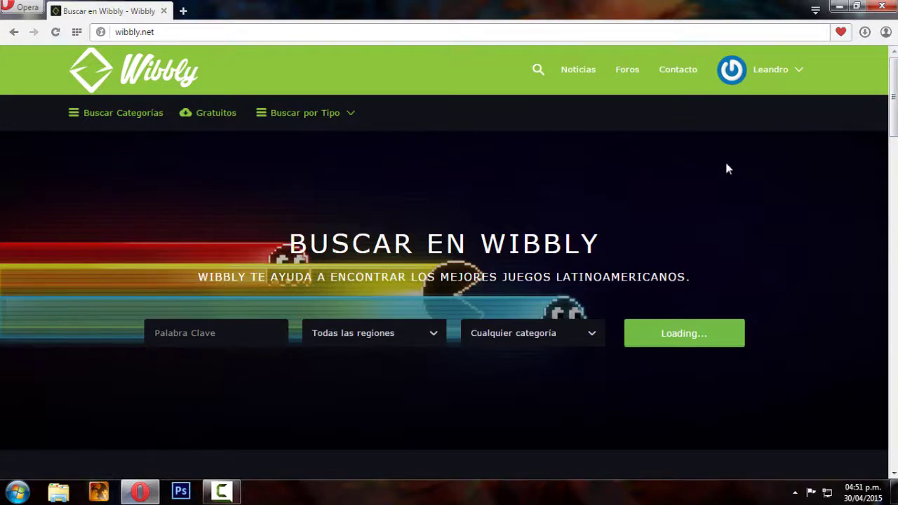
pyautogui.moveTo(892, 118)
pyautogui.mouseDown()
pyautogui.moveTo(891, 282)
pyautogui.moveTo(876, 363)
pyautogui.moveTo(894, 104)
pyautogui.mouseUp()
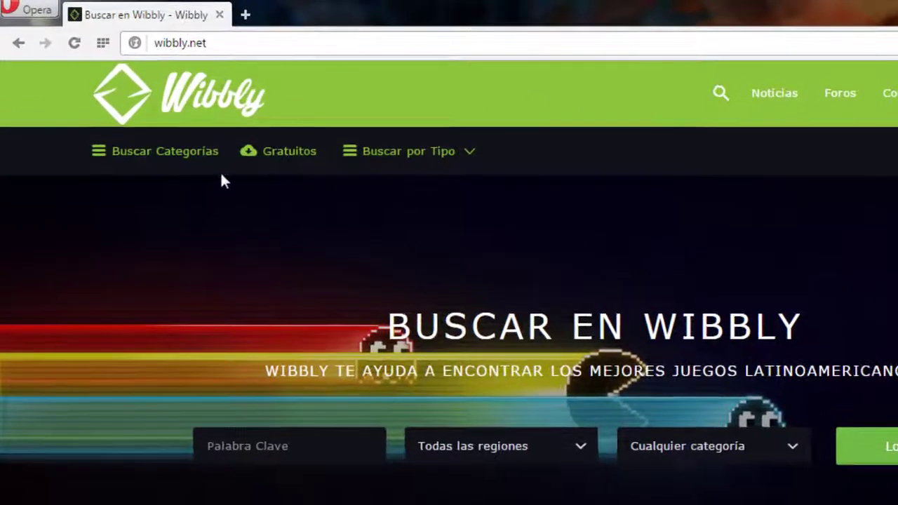
pyautogui.click(130, 120)
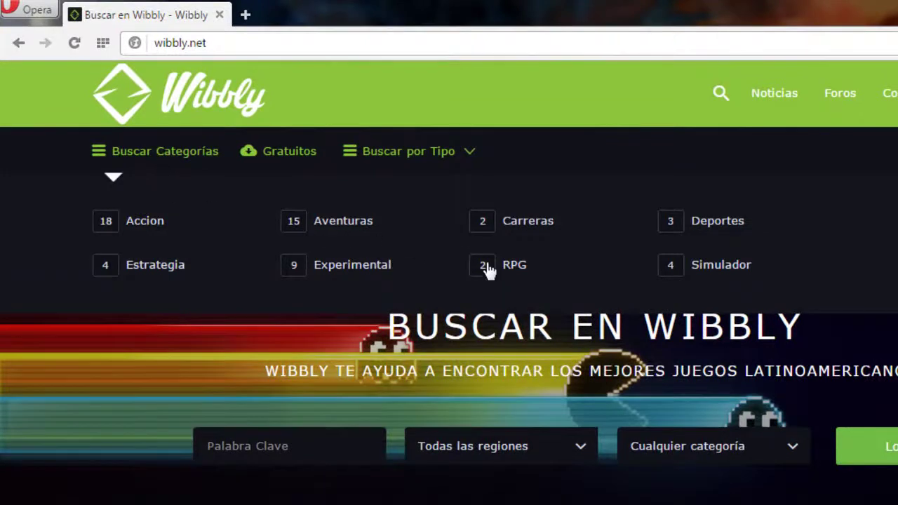
pyautogui.click(514, 265)
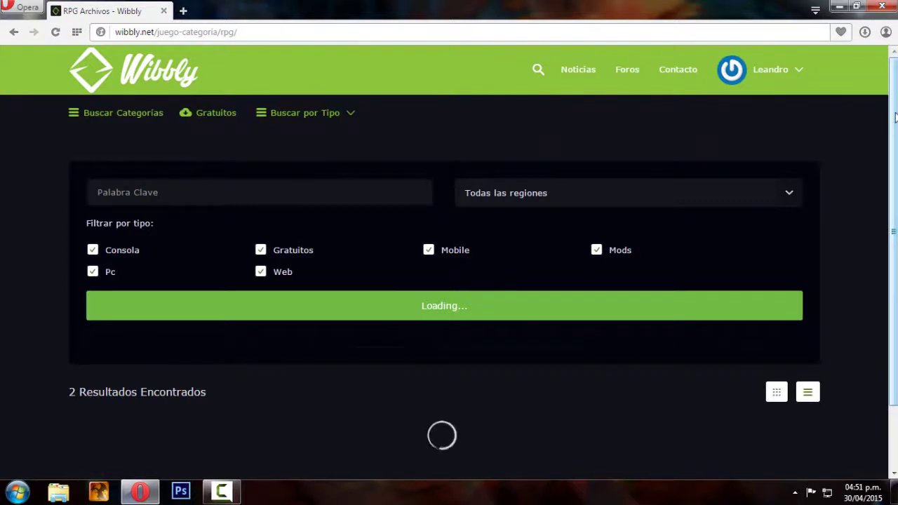
pyautogui.scroll(-1, 896, 133)
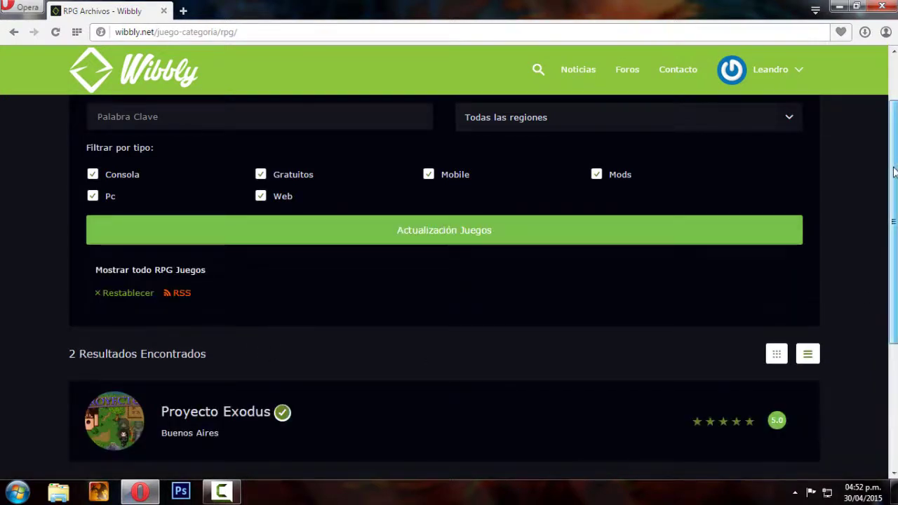
pyautogui.moveTo(894, 184); pyautogui.dragTo(895, 298)
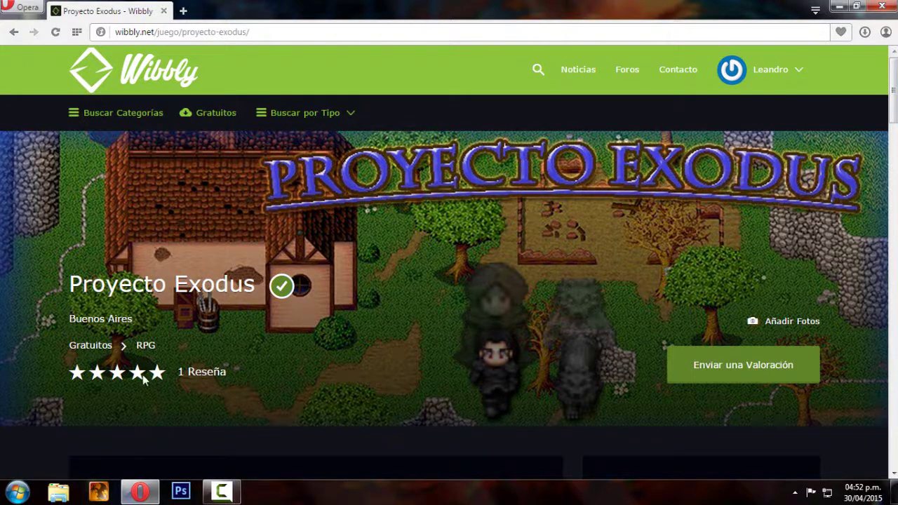
# Step: Read through the Proyecto Exodus details: the synopsis, game description, demo version notes, minimum requirements and update notes
pyautogui.scroll(-3, 892, 80)
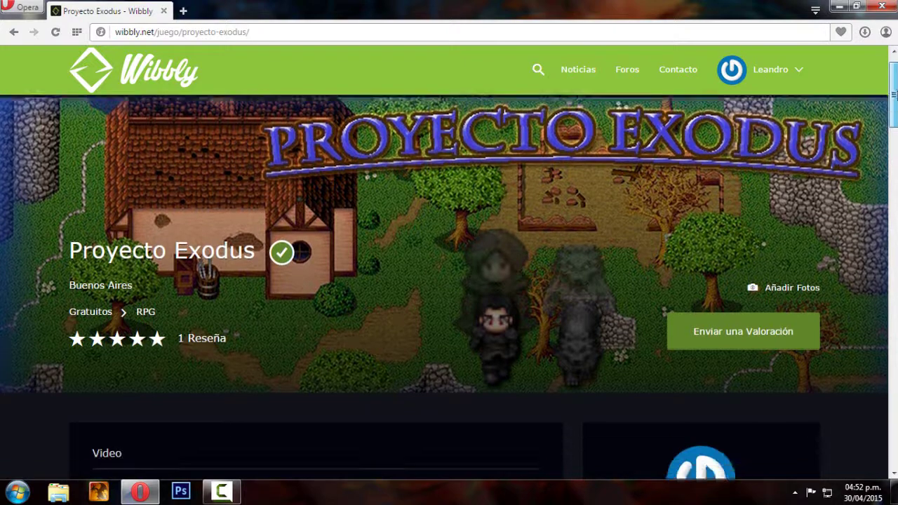
pyautogui.moveTo(892, 129); pyautogui.dragTo(893, 243)
pyautogui.moveTo(119, 164); pyautogui.dragTo(169, 164)
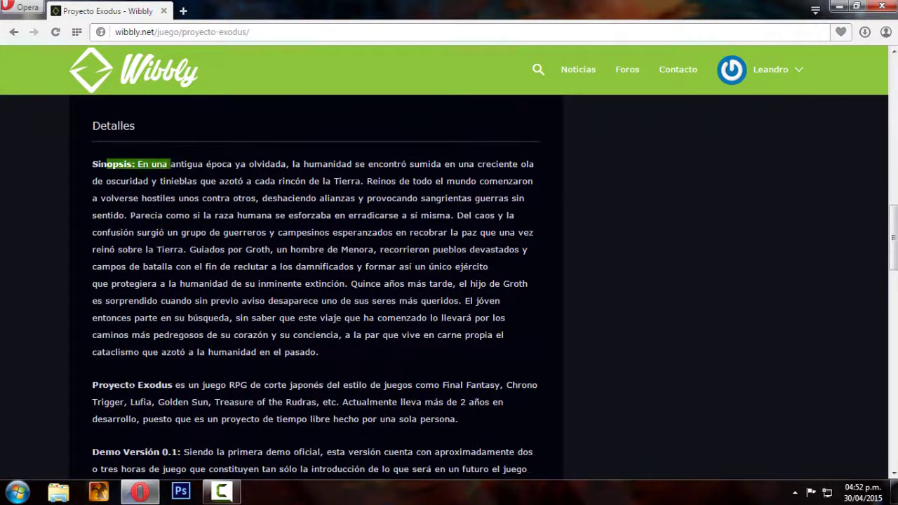
pyautogui.moveTo(124, 385); pyautogui.dragTo(191, 420)
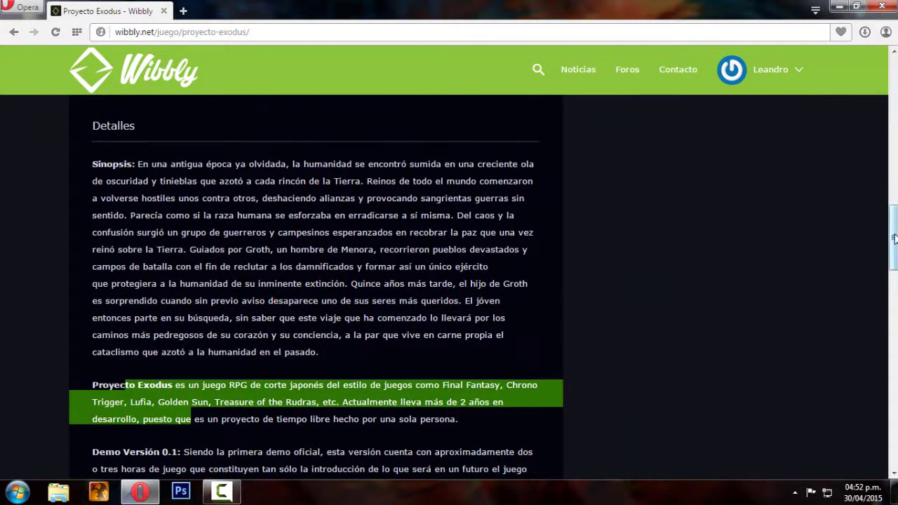
pyautogui.scroll(-4, 191, 420)
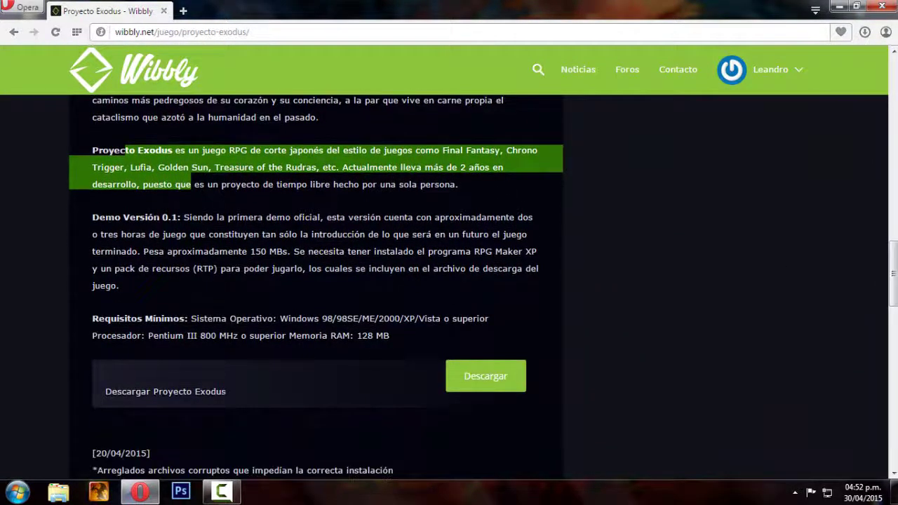
pyautogui.moveTo(167, 217); pyautogui.dragTo(179, 217)
pyautogui.moveTo(239, 217); pyautogui.dragTo(263, 217)
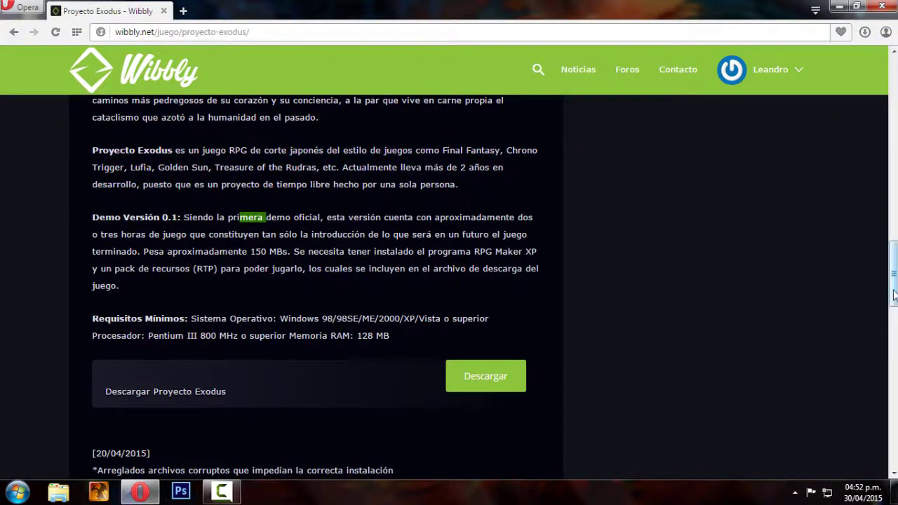
pyautogui.moveTo(894, 286); pyautogui.dragTo(893, 291)
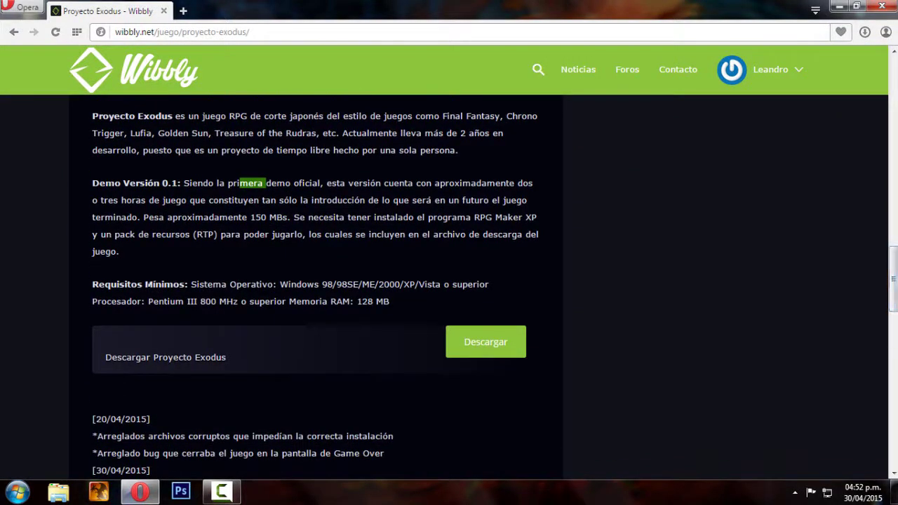
pyautogui.moveTo(188, 285); pyautogui.dragTo(389, 301)
pyautogui.click(397, 298)
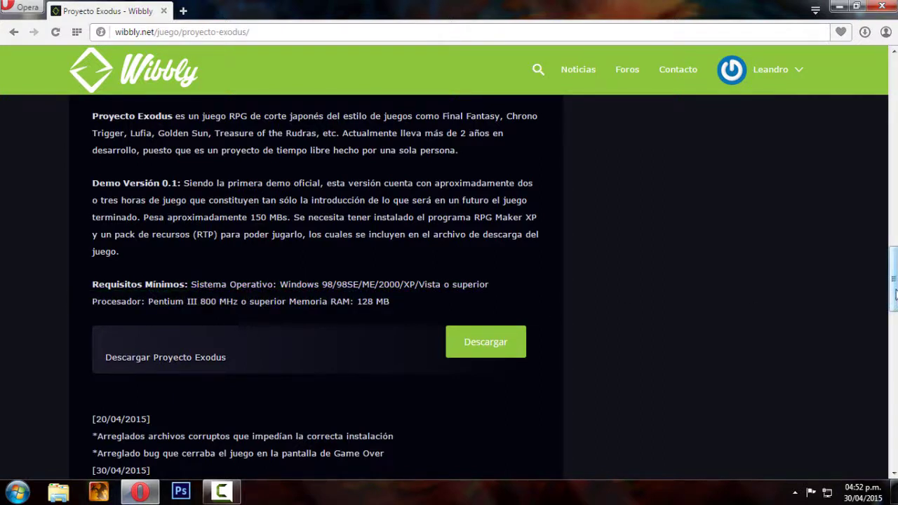
pyautogui.moveTo(894, 288)
pyautogui.mouseDown()
pyautogui.moveTo(894, 309)
pyautogui.moveTo(894, 298)
pyautogui.mouseUp()
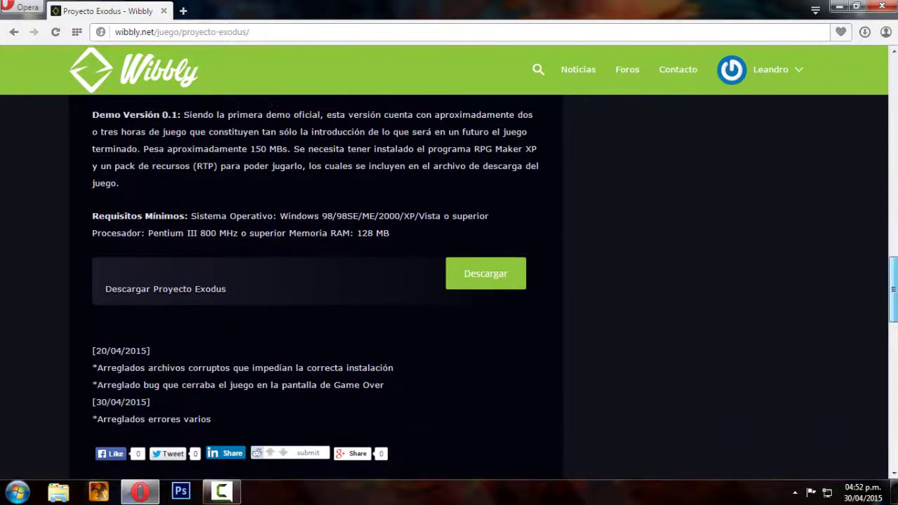
# Step: Follow the Proyecto Exodus download link to MEGA and start downloading Proyecto Exodus Version 0.1.rar to the computer
pyautogui.click(489, 287)
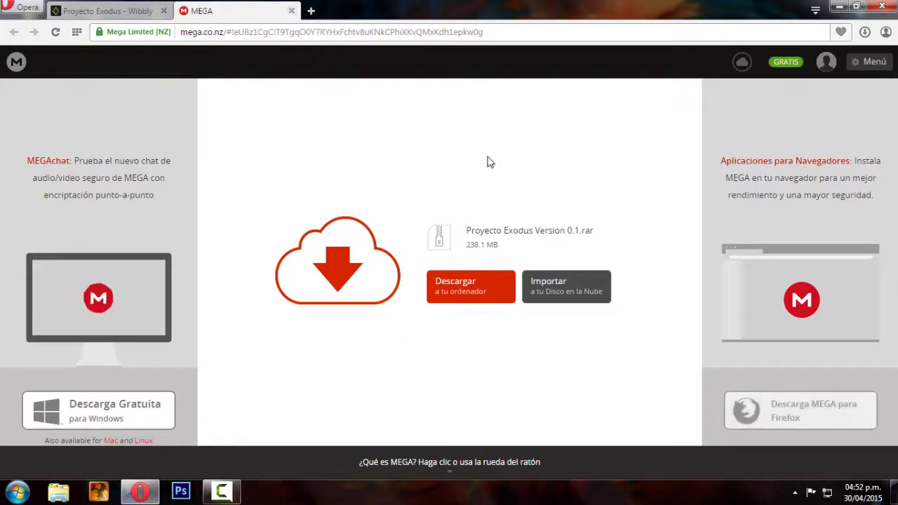
pyautogui.click(477, 294)
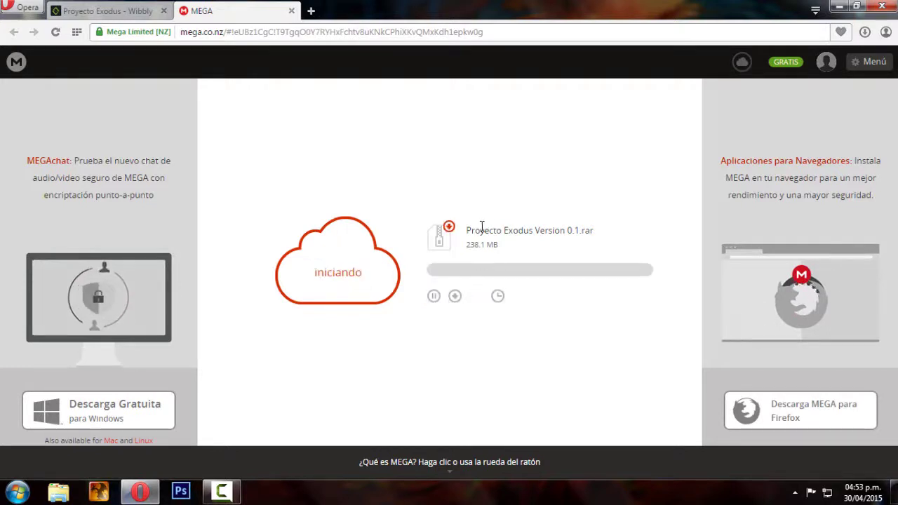
pyautogui.moveTo(539, 230); pyautogui.dragTo(581, 230)
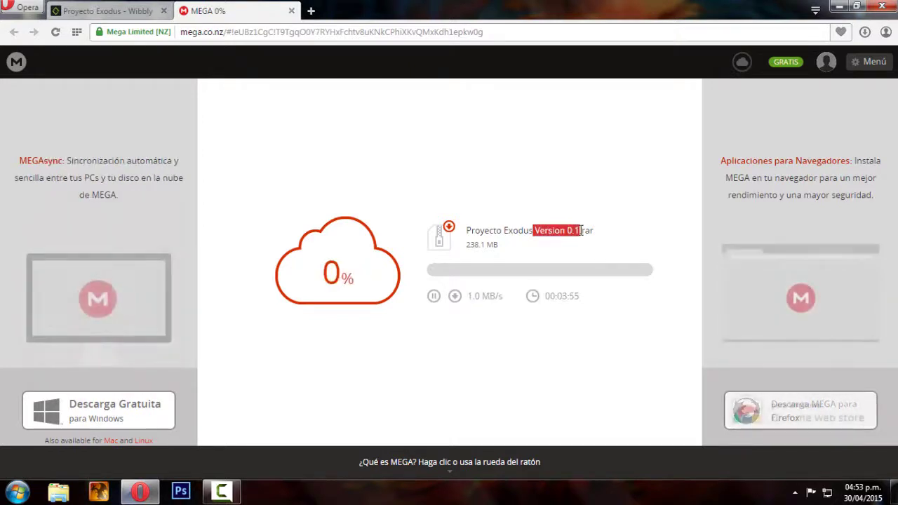
pyautogui.click(583, 232)
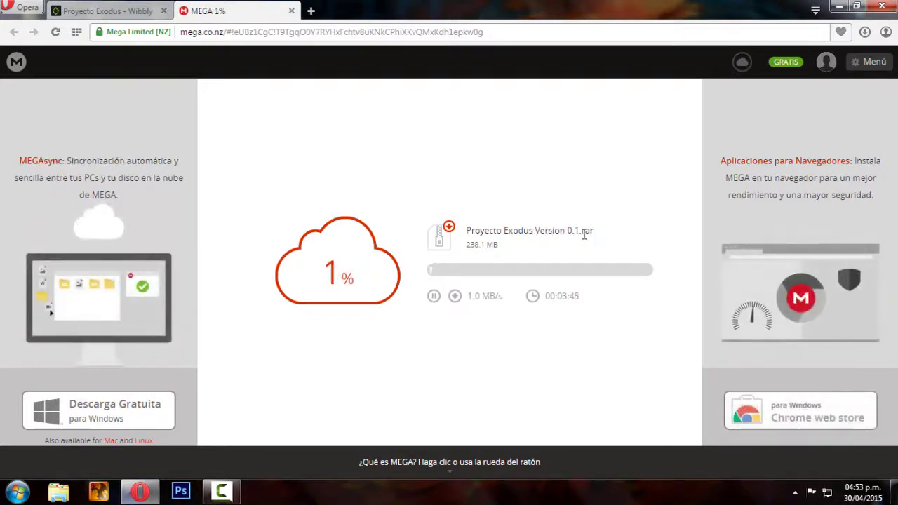
# Step: Pause the MEGA transfer and close the browser, choosing to abandon the page
pyautogui.click(434, 296)
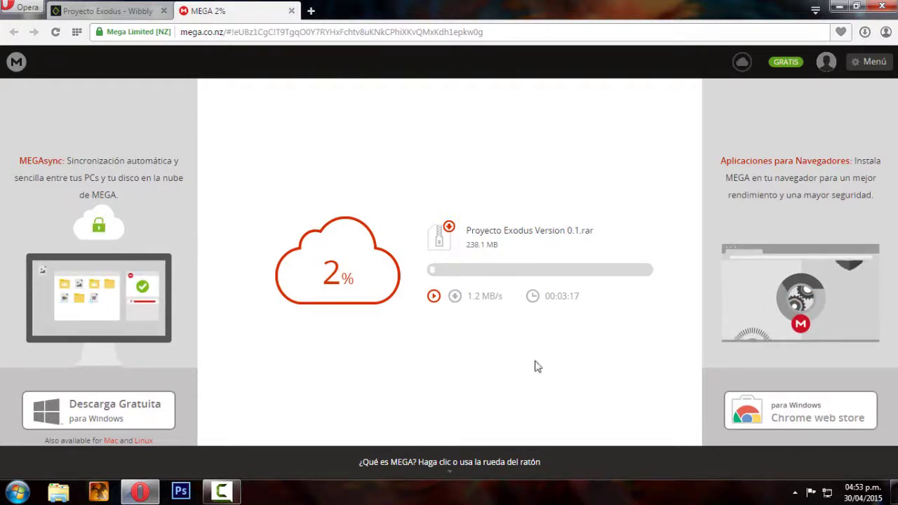
pyautogui.click(892, 7)
pyautogui.click(405, 293)
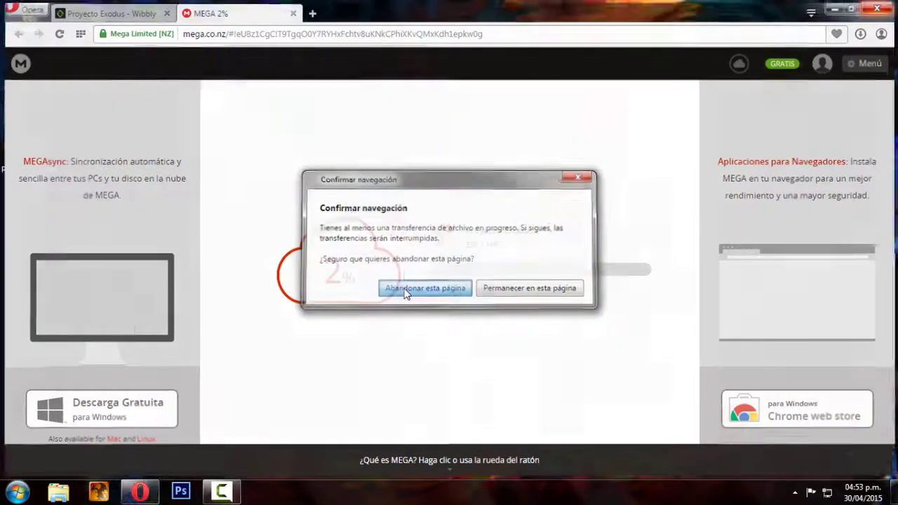
# Step: Open the Descargas folder in Windows Explorer
pyautogui.click(17, 491)
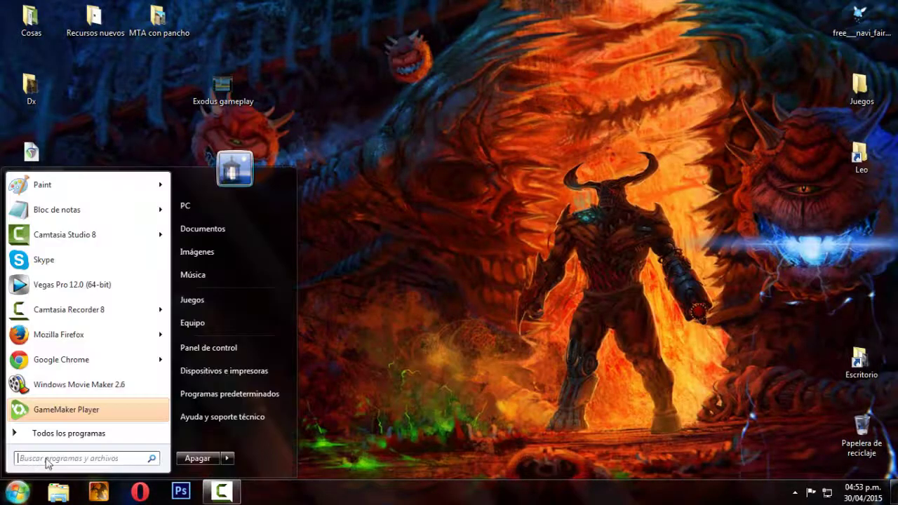
pyautogui.click(204, 233)
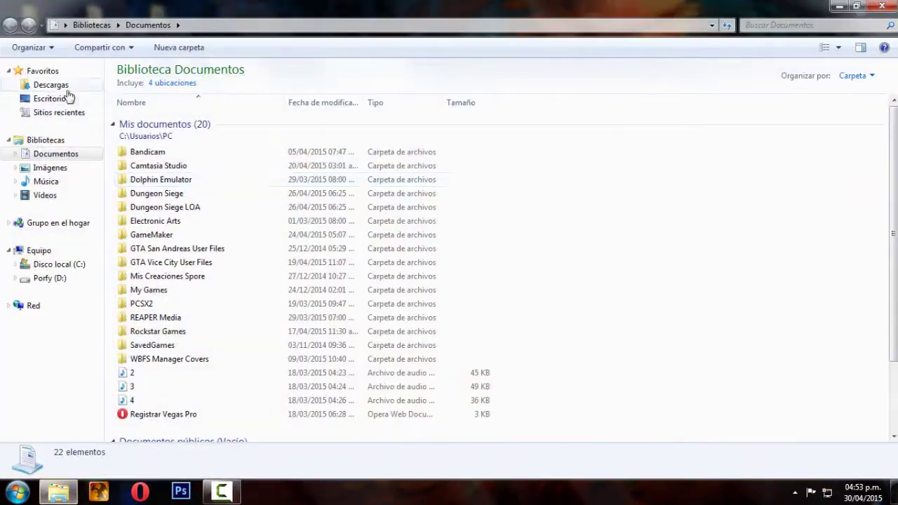
pyautogui.click(56, 88)
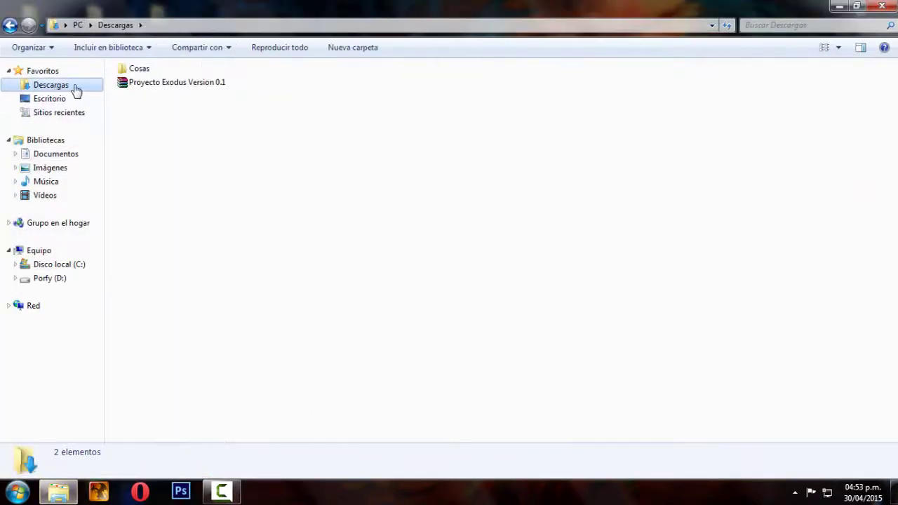
# Step: Extract the Proyecto Exodus Version 0.1 archive into its own folder named Proyecto Exodus Version 0.1
pyautogui.click(172, 86)
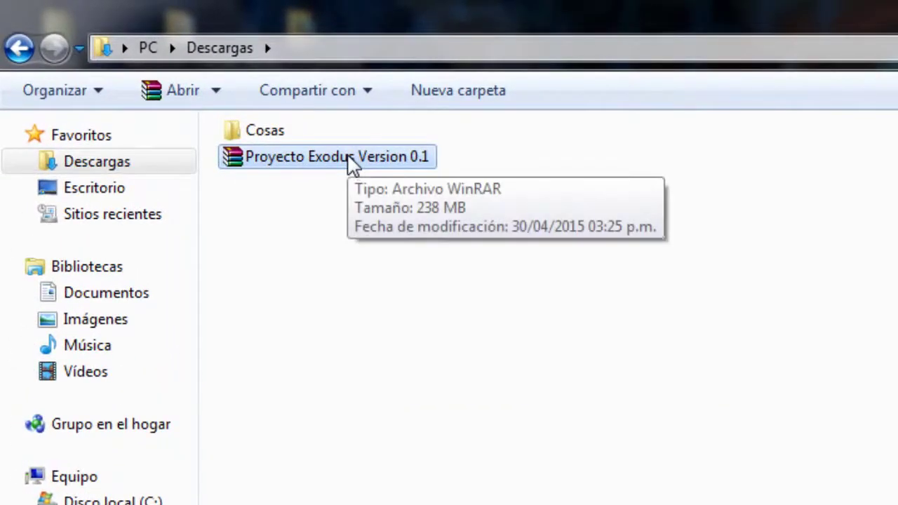
pyautogui.rightClick(352, 167)
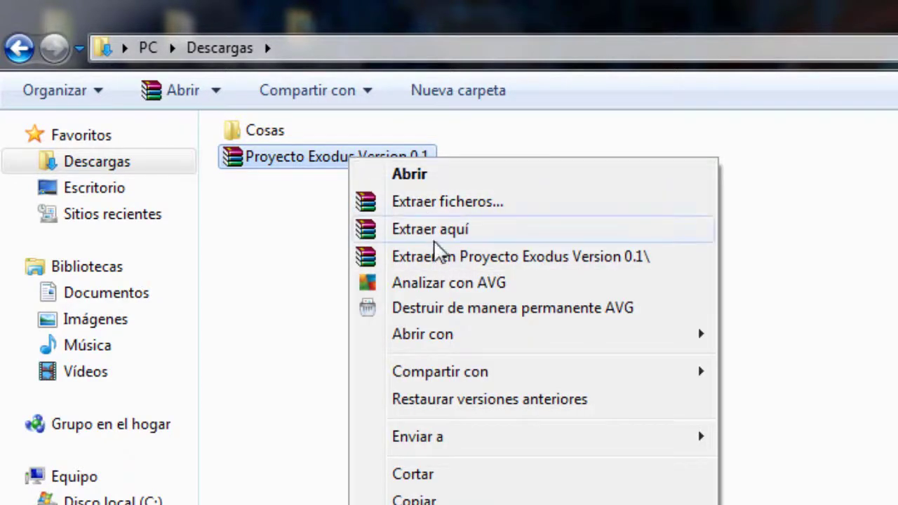
pyautogui.click(668, 267)
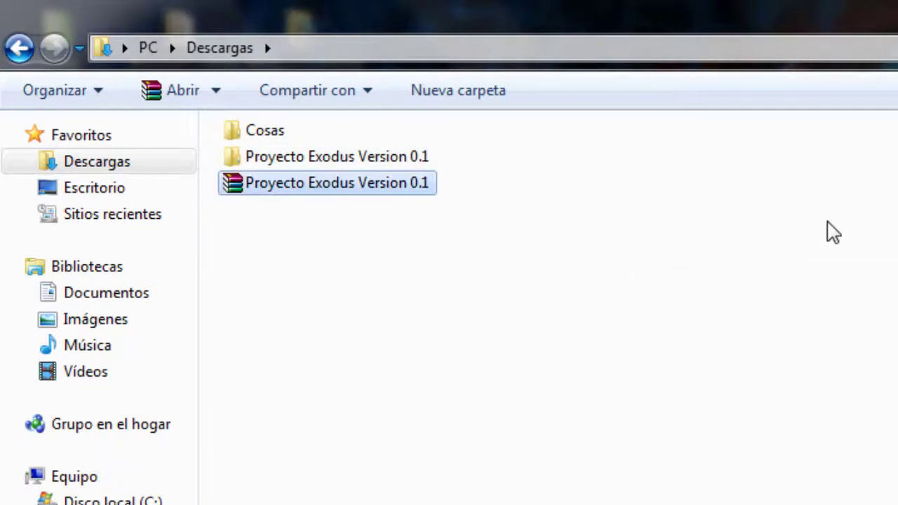
# Step: Open the extracted Proyecto Exodus Version 0.1 folder and select the rgss102e.dll file
pyautogui.click(369, 159)
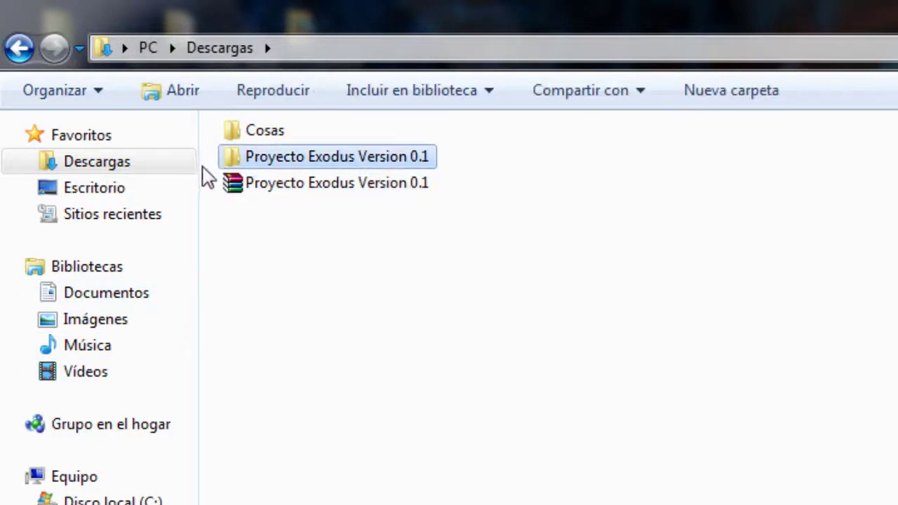
pyautogui.doubleClick(393, 162)
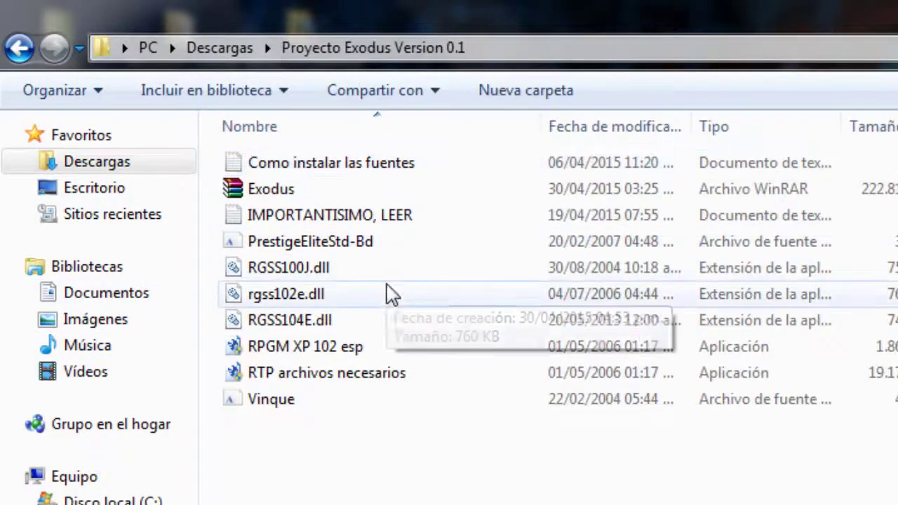
pyautogui.moveTo(404, 490); pyautogui.dragTo(472, 61)
pyautogui.moveTo(474, 424); pyautogui.dragTo(304, 301)
pyautogui.click(336, 291)
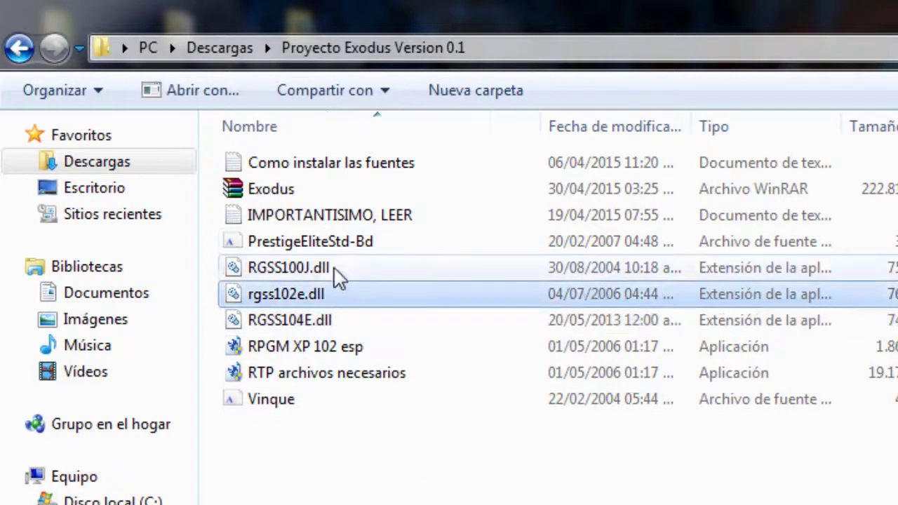
# Step: Open the IMPORTANTISIMO, LEER text file, read its installation instructions and minimise the document
pyautogui.click(346, 239)
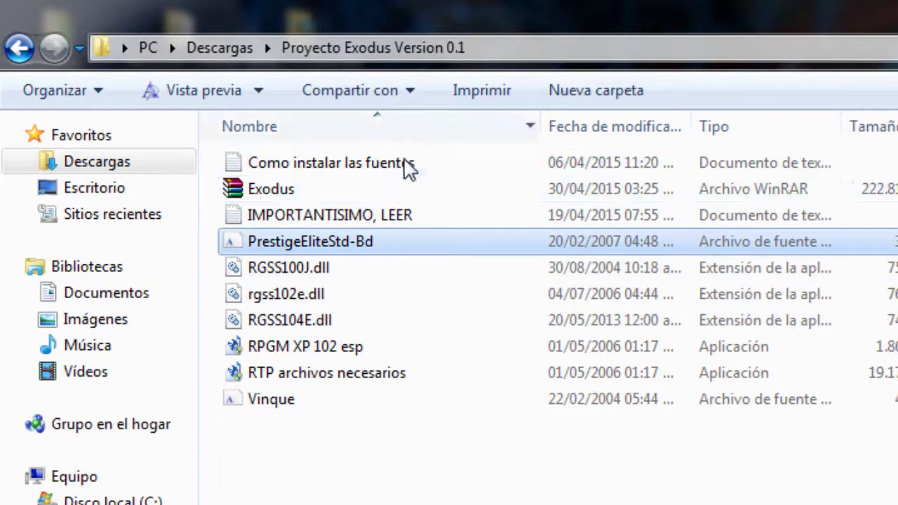
pyautogui.click(476, 225)
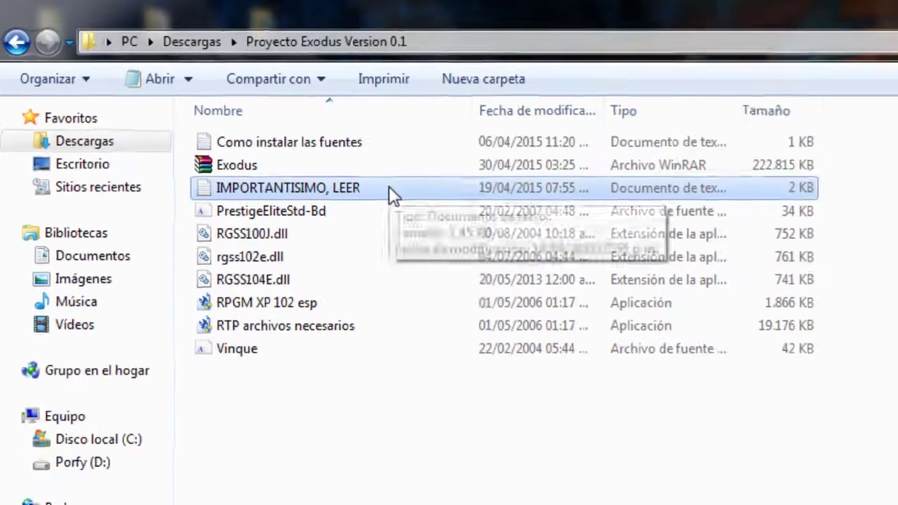
pyautogui.doubleClick(438, 223)
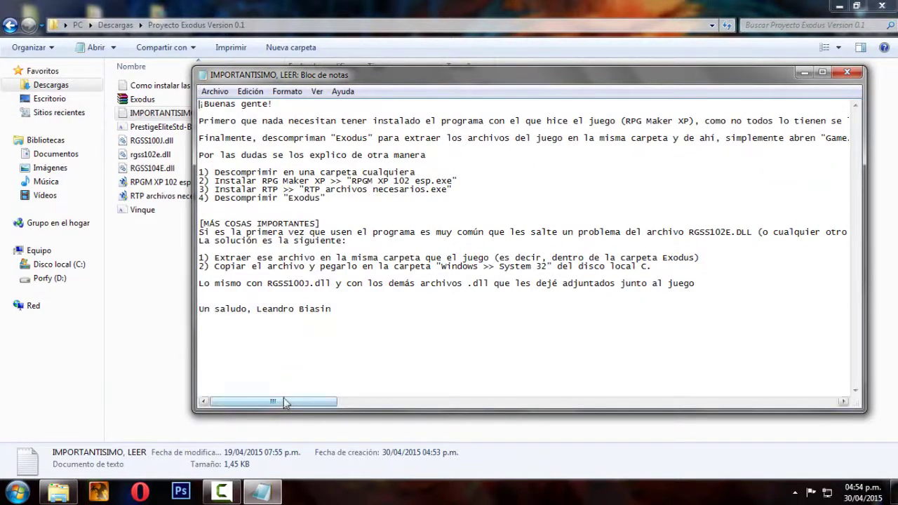
pyautogui.moveTo(289, 405)
pyautogui.mouseDown()
pyautogui.moveTo(481, 407)
pyautogui.moveTo(293, 406)
pyautogui.mouseUp()
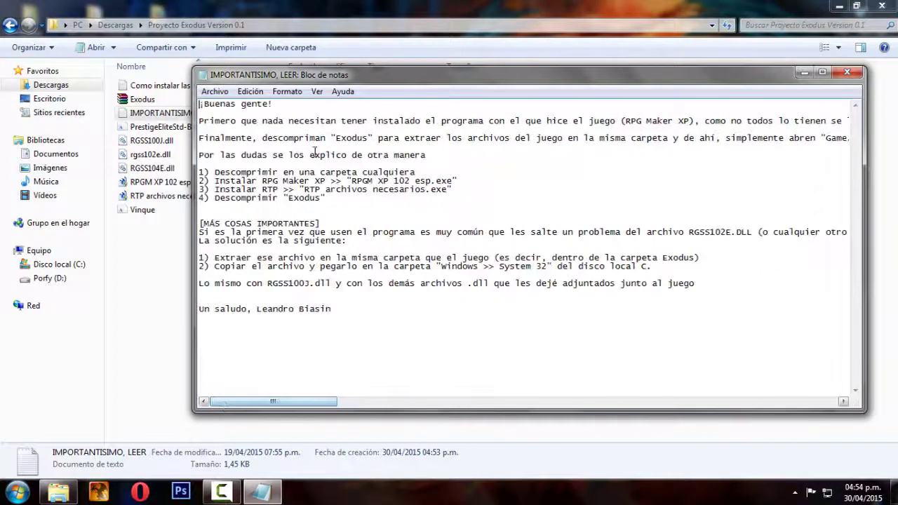
pyautogui.click(803, 73)
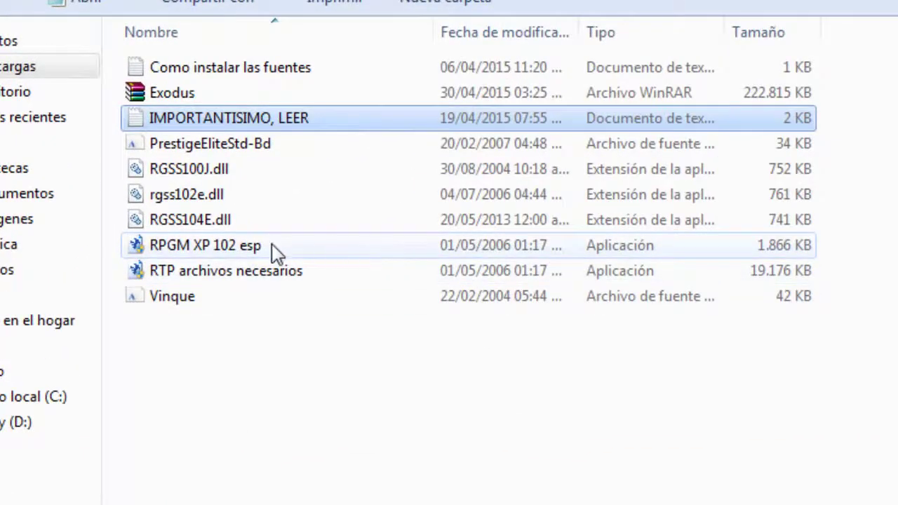
# Step: Run the RPGM XP 102 esp installer, accept its licence, and exit at the destination folder page without installing
pyautogui.click(272, 245)
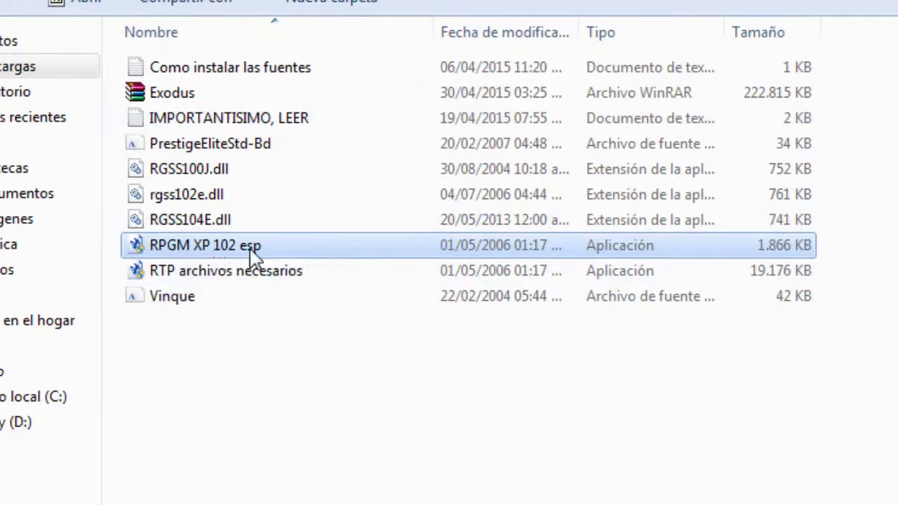
pyautogui.click(311, 248)
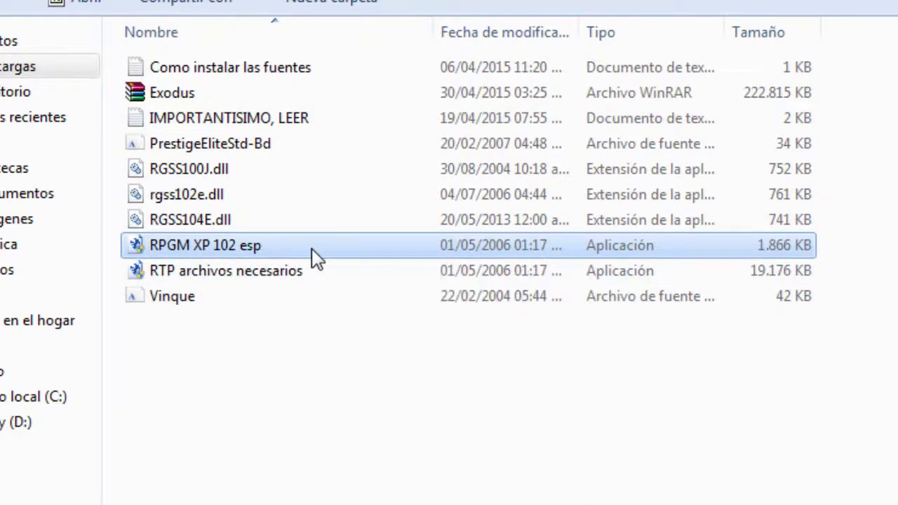
pyautogui.click(350, 248)
pyautogui.doubleClick(372, 247)
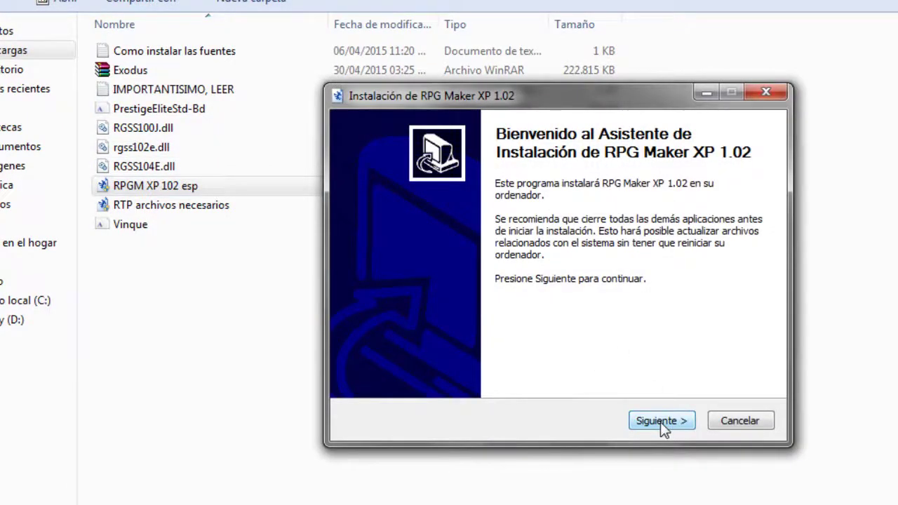
pyautogui.click(662, 424)
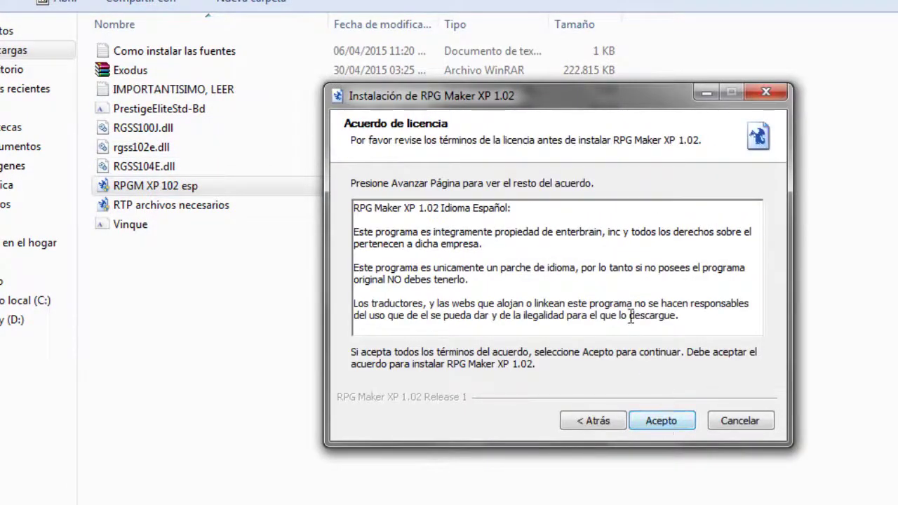
pyautogui.click(670, 420)
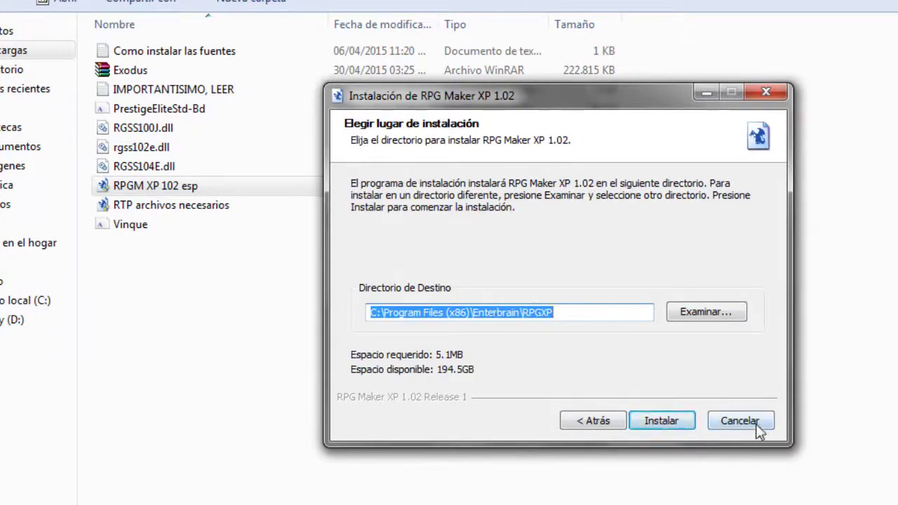
pyautogui.click(769, 90)
pyautogui.click(641, 337)
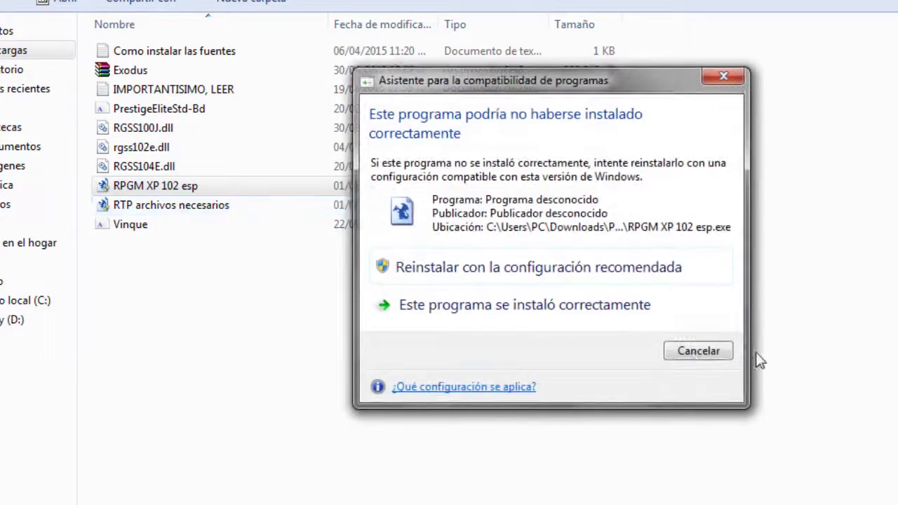
pyautogui.click(697, 353)
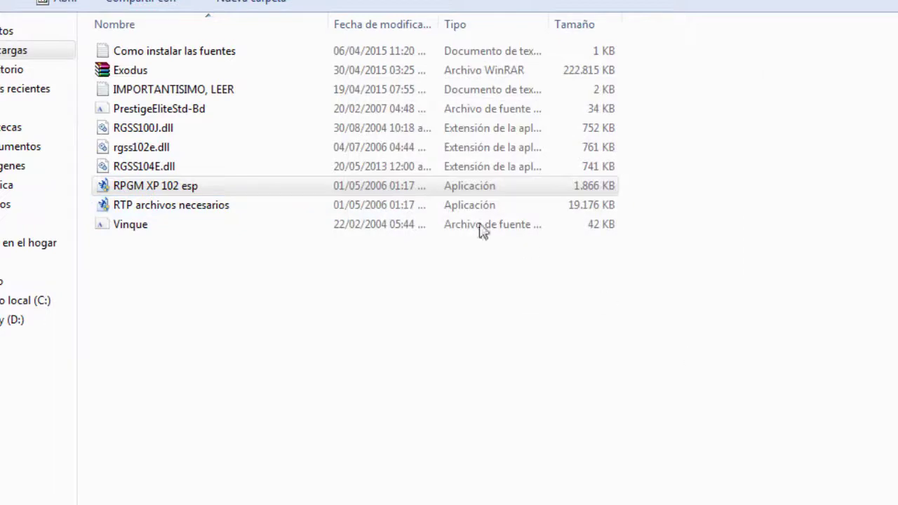
# Step: Run the RTP archivos necesarios installer up to the destination folder page and cancel the RGSS-RTP Standard installation
pyautogui.click(248, 208)
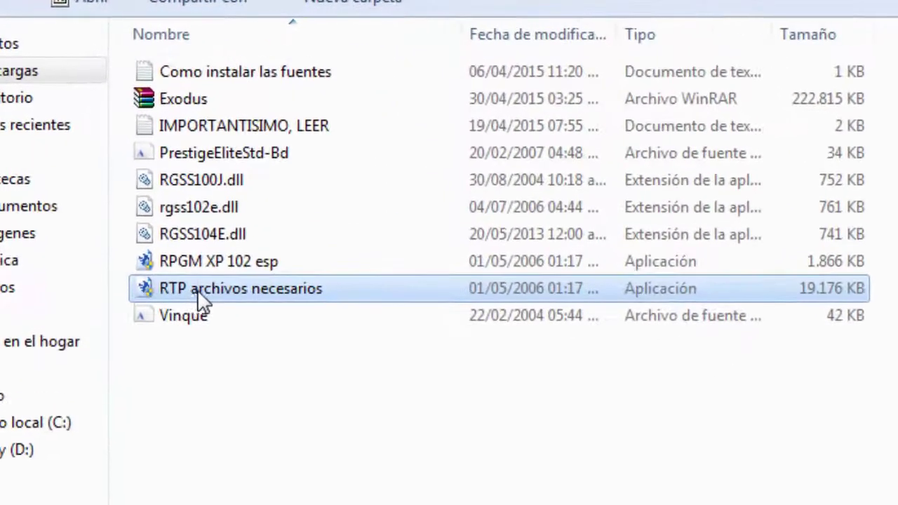
pyautogui.doubleClick(367, 289)
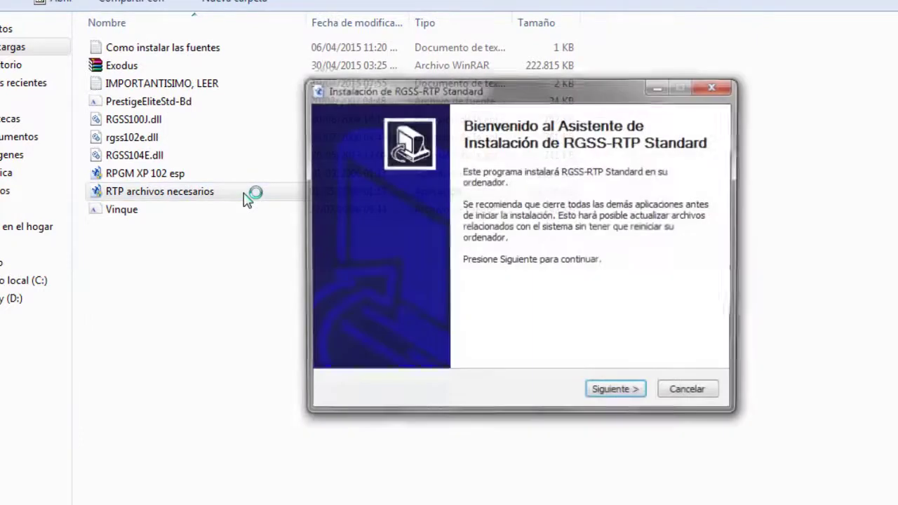
pyautogui.click(622, 394)
pyautogui.click(618, 393)
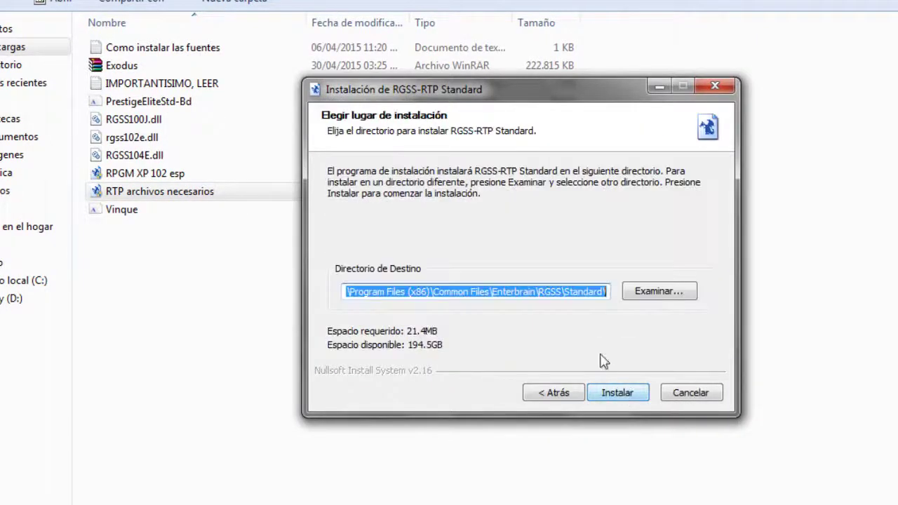
pyautogui.click(697, 401)
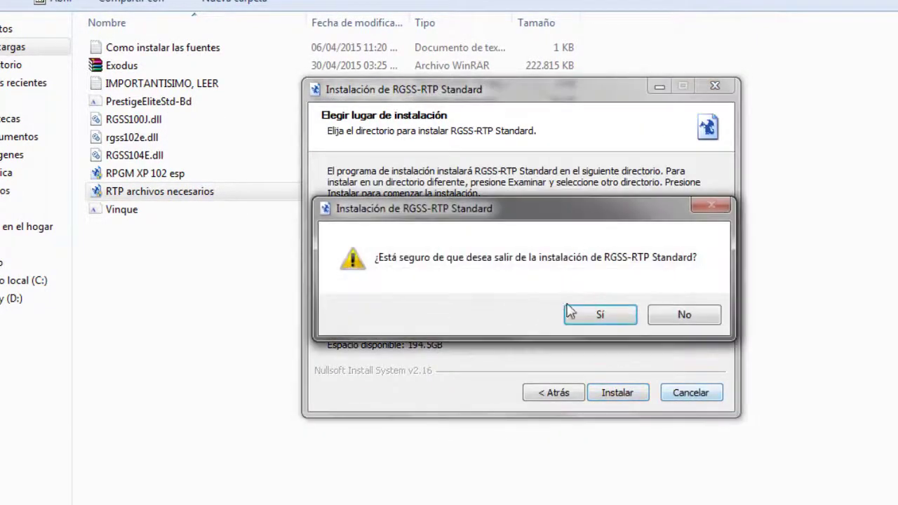
pyautogui.click(598, 315)
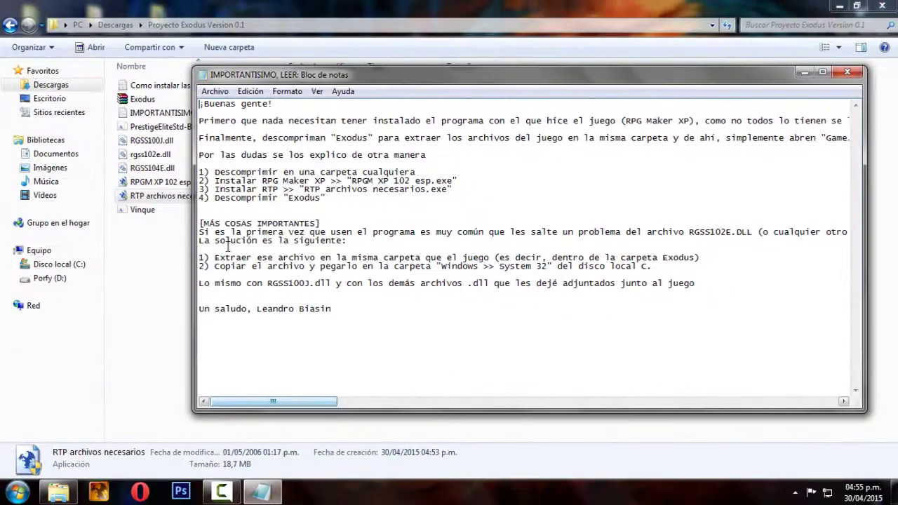
# Step: Review the RPGM XP 102 esp and RTP archivos necesarios files against the IMPORTANTISIMO, LEER instructions, then minimise the document
pyautogui.click(151, 178)
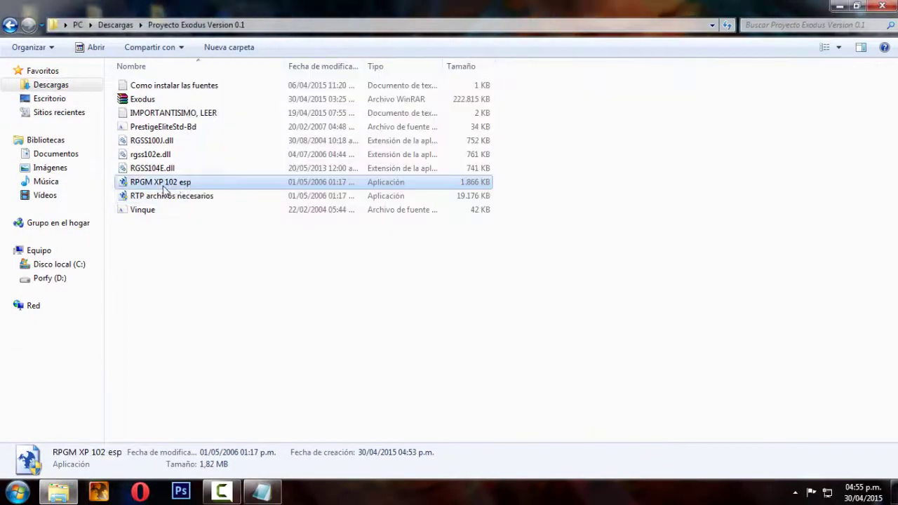
pyautogui.click(222, 198)
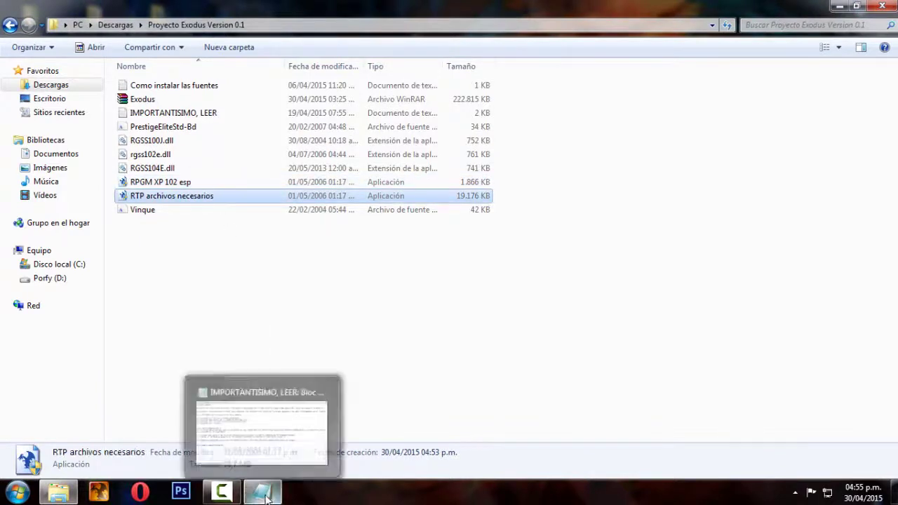
pyautogui.click(261, 491)
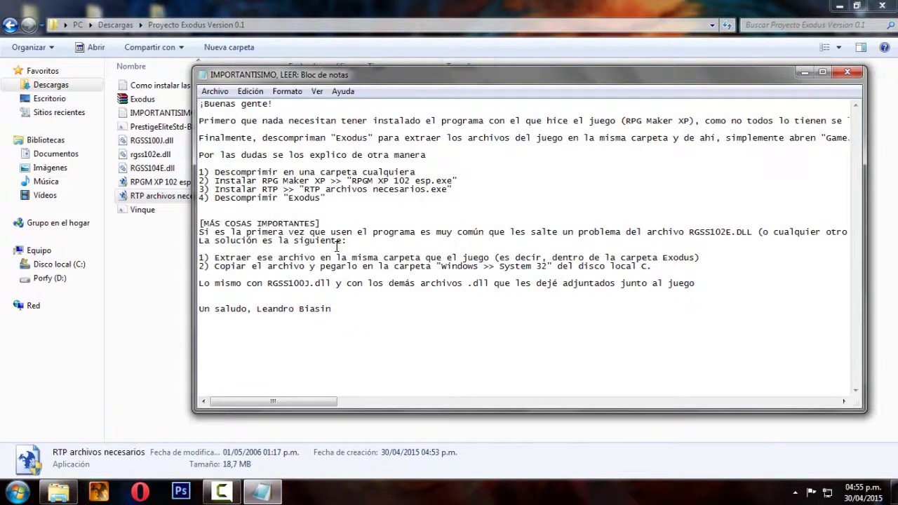
pyautogui.click(804, 73)
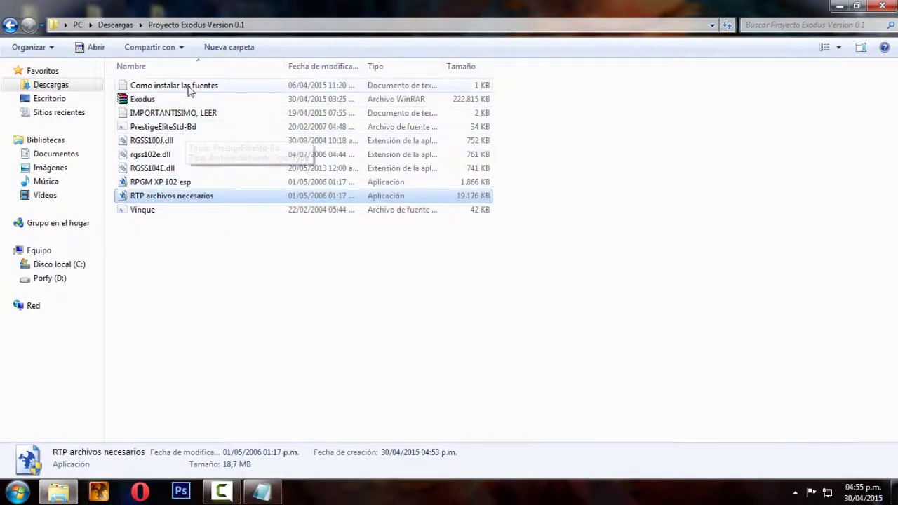
# Step: Open the Como instalar las fuentes text file, read the font installation notes and close it
pyautogui.click(209, 89)
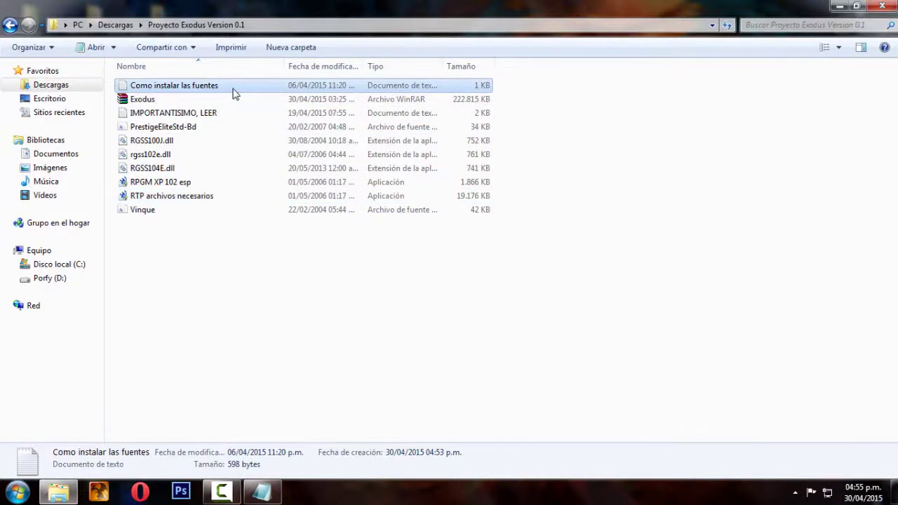
pyautogui.doubleClick(234, 89)
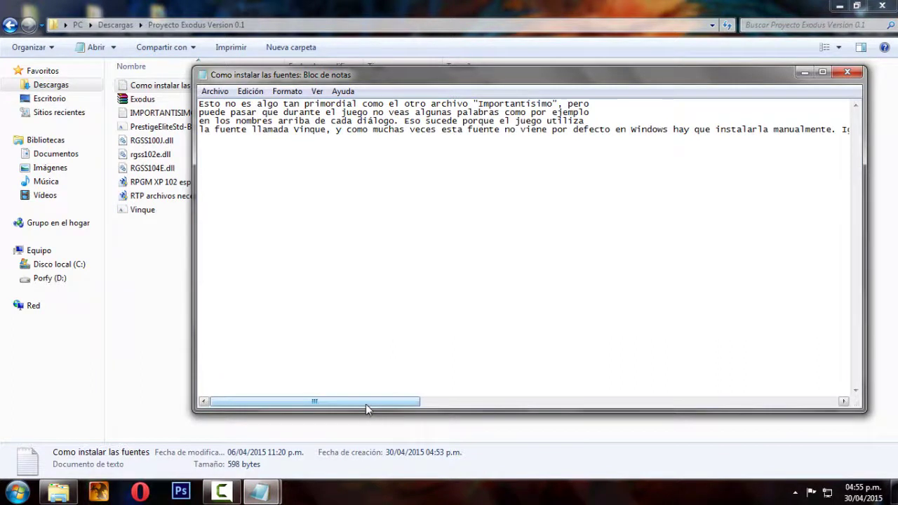
pyautogui.moveTo(371, 407); pyautogui.dragTo(780, 55)
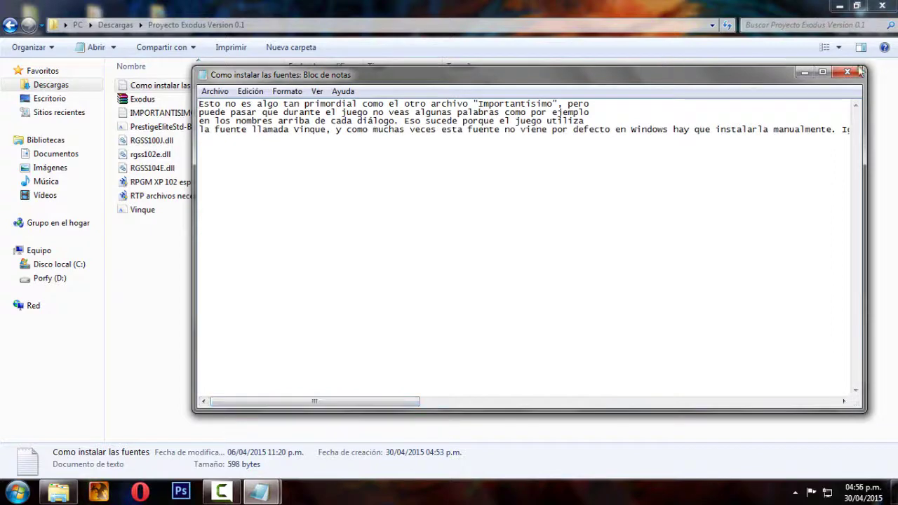
pyautogui.click(855, 76)
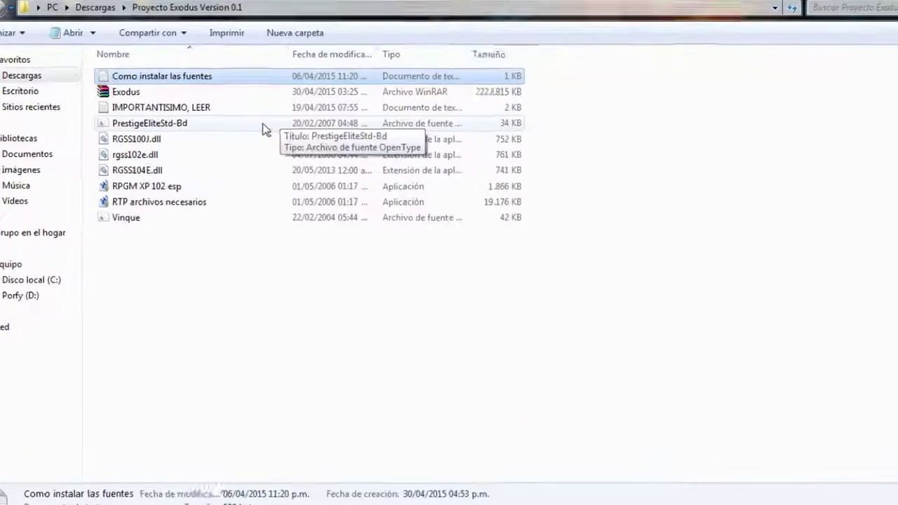
# Step: Try to install the Vinque TrueType font from the extracted folder and close its preview
pyautogui.click(101, 243)
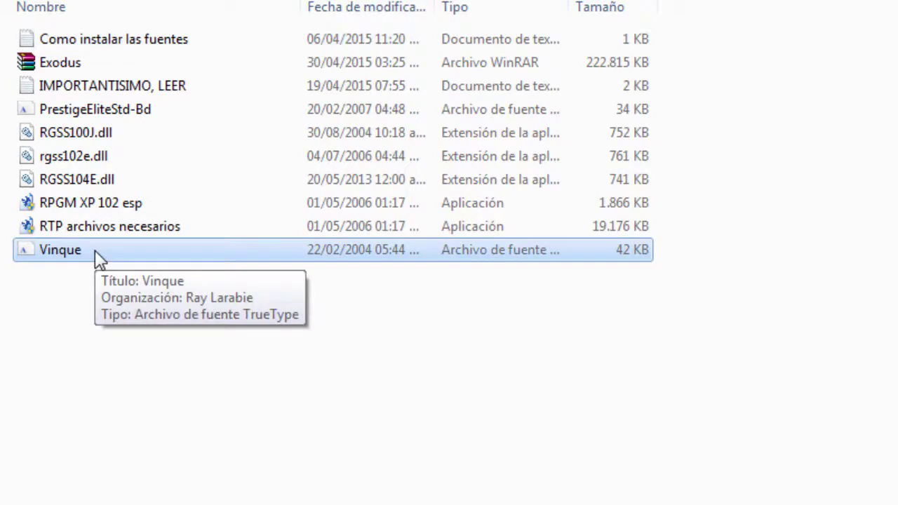
pyautogui.doubleClick(94, 250)
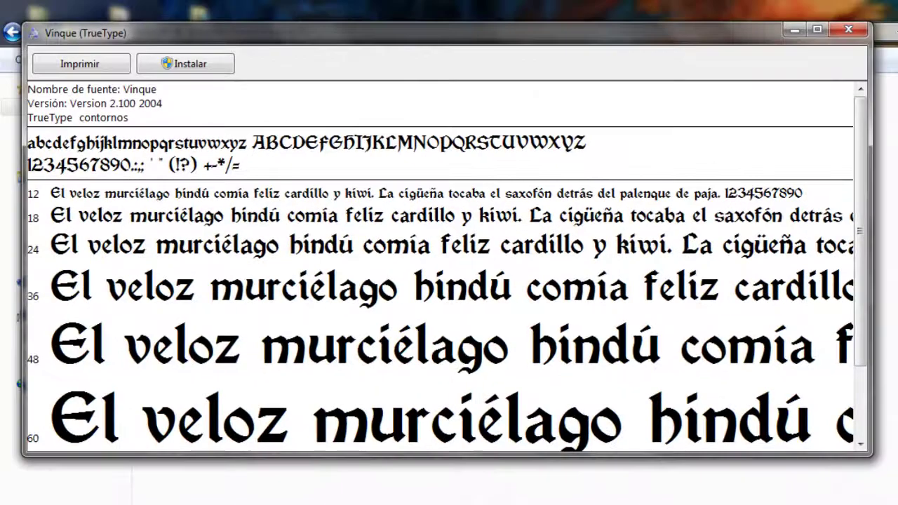
pyautogui.moveTo(860, 207); pyautogui.dragTo(867, 168)
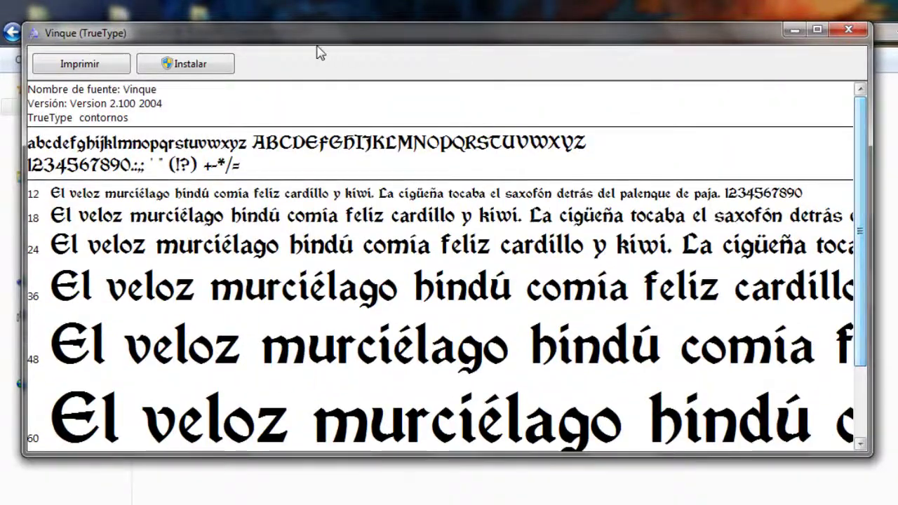
pyautogui.click(203, 65)
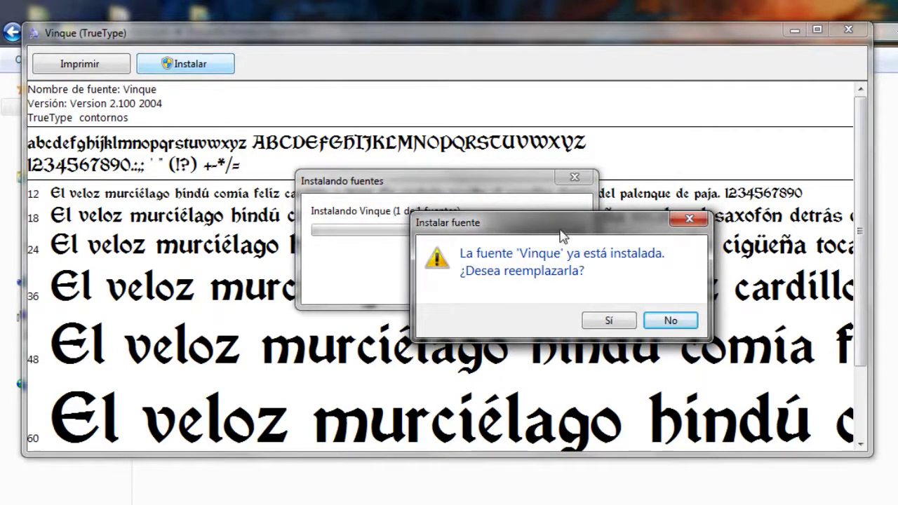
pyautogui.click(571, 441)
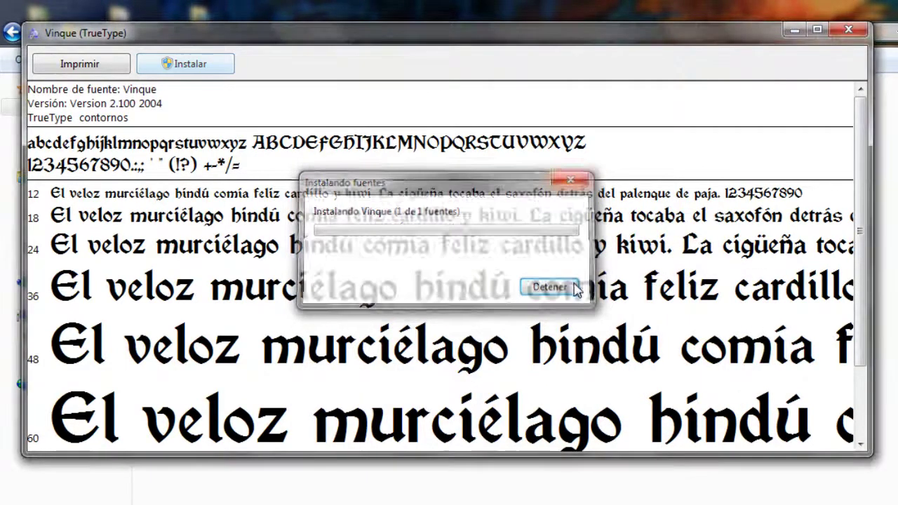
pyautogui.click(847, 30)
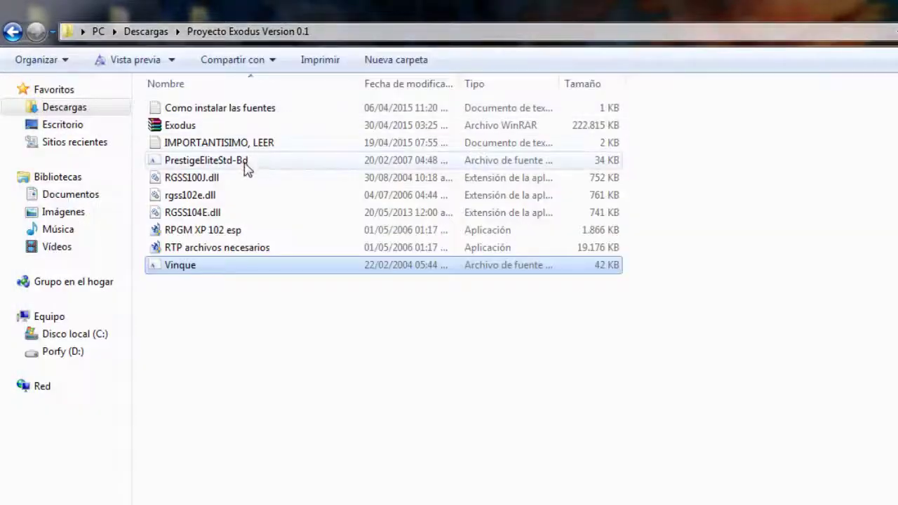
# Step: Preview the PrestigeEliteStd-Bd OpenType font and close the preview without installing it
pyautogui.click(274, 169)
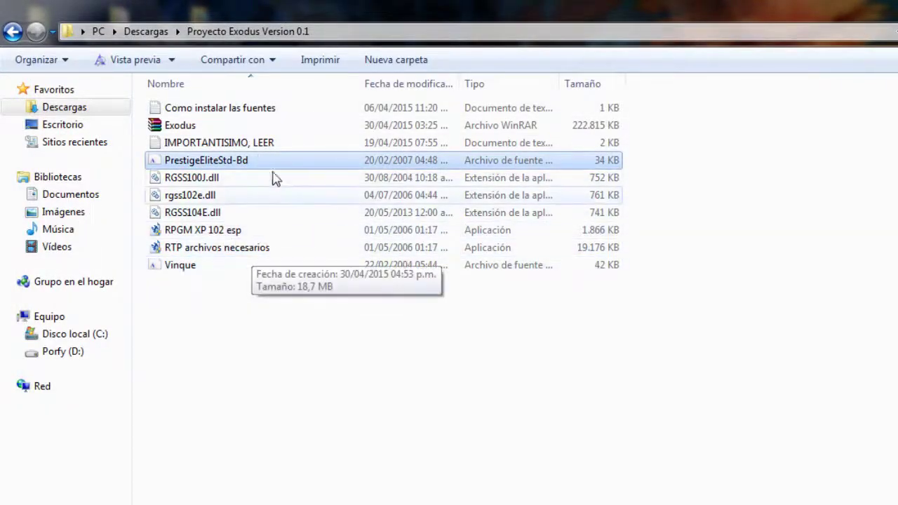
pyautogui.doubleClick(281, 161)
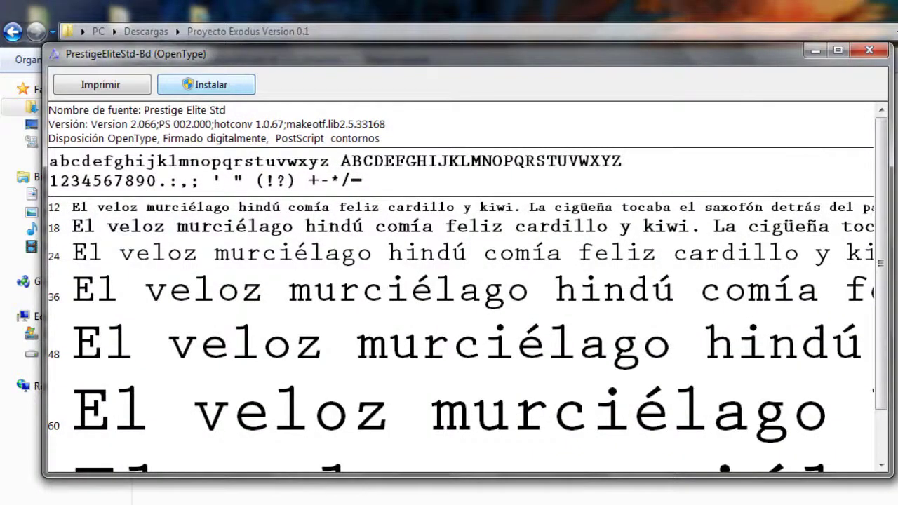
pyautogui.click(868, 51)
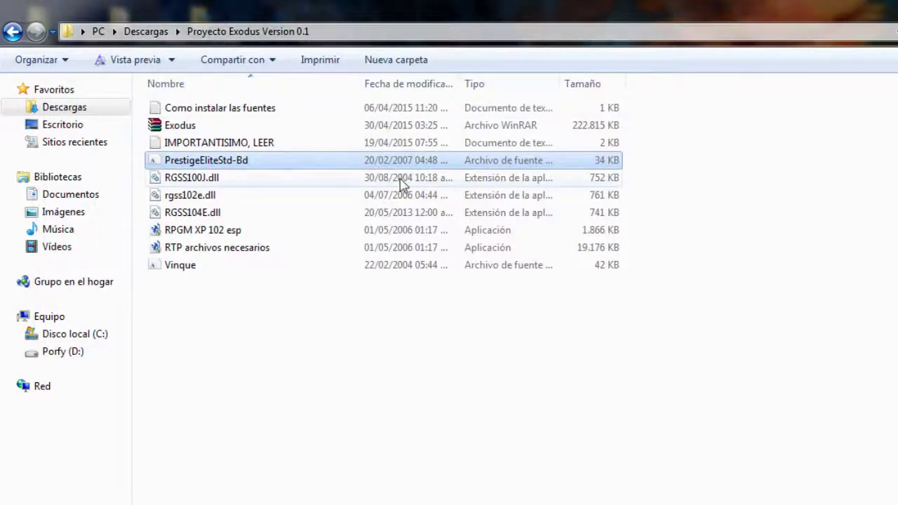
# Step: Open the Windows folder on Disco local (C:) in a separate window
pyautogui.press('super')
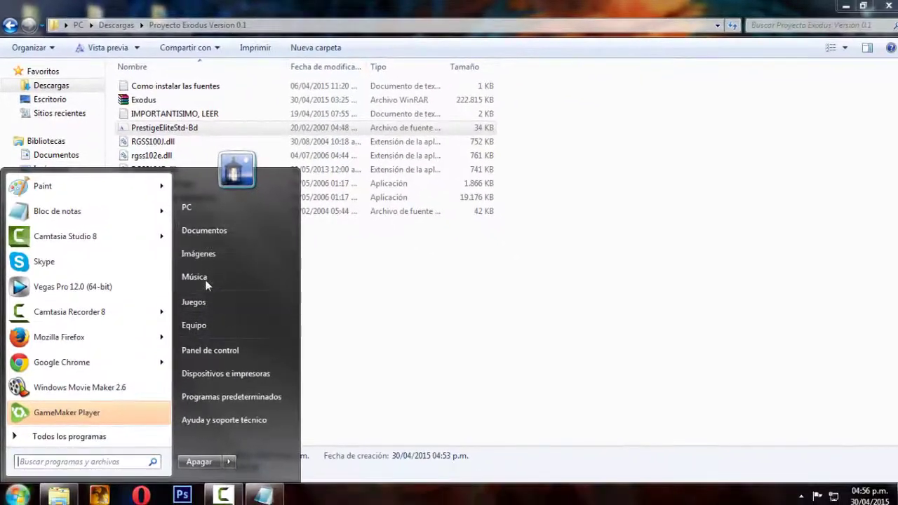
pyautogui.click(207, 328)
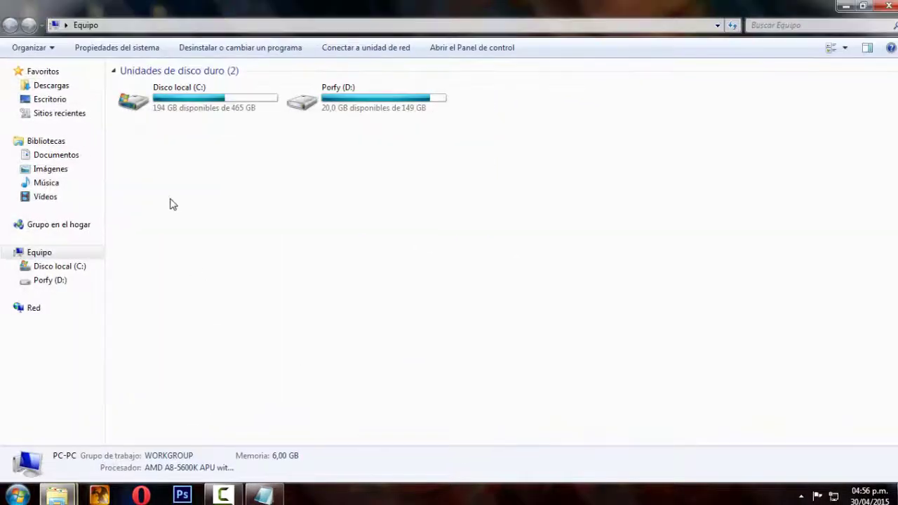
pyautogui.doubleClick(187, 122)
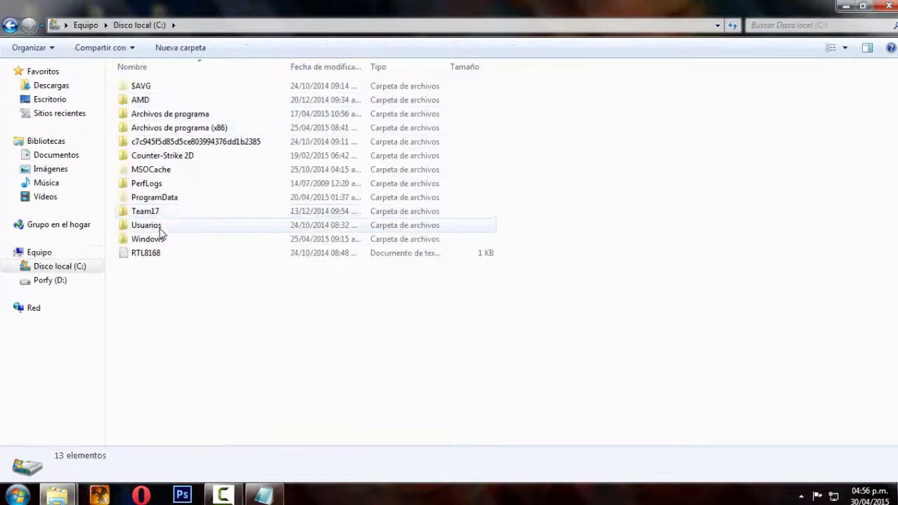
pyautogui.click(162, 242)
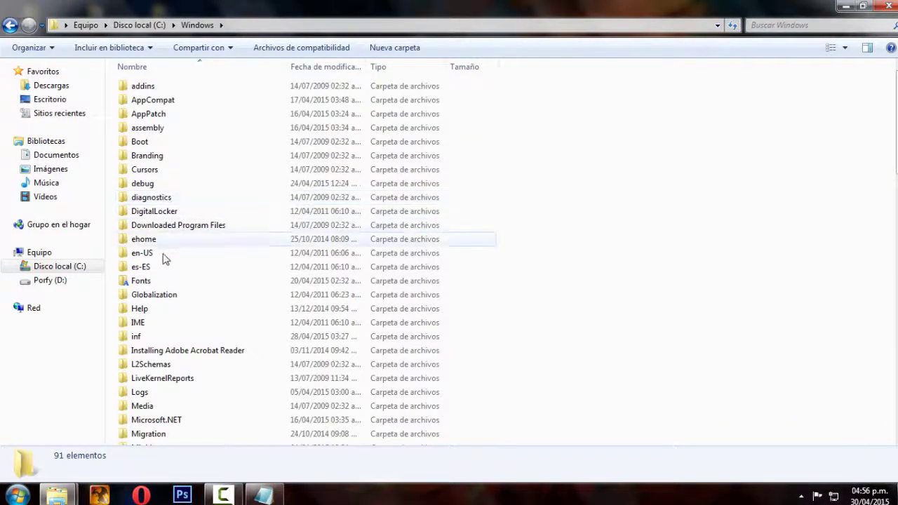
pyautogui.scroll(-13, 165, 315)
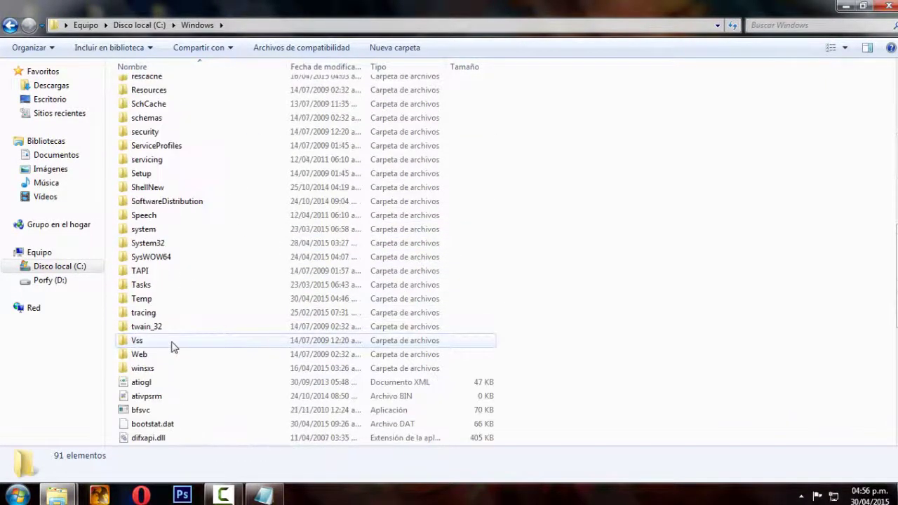
pyautogui.doubleClick(169, 244)
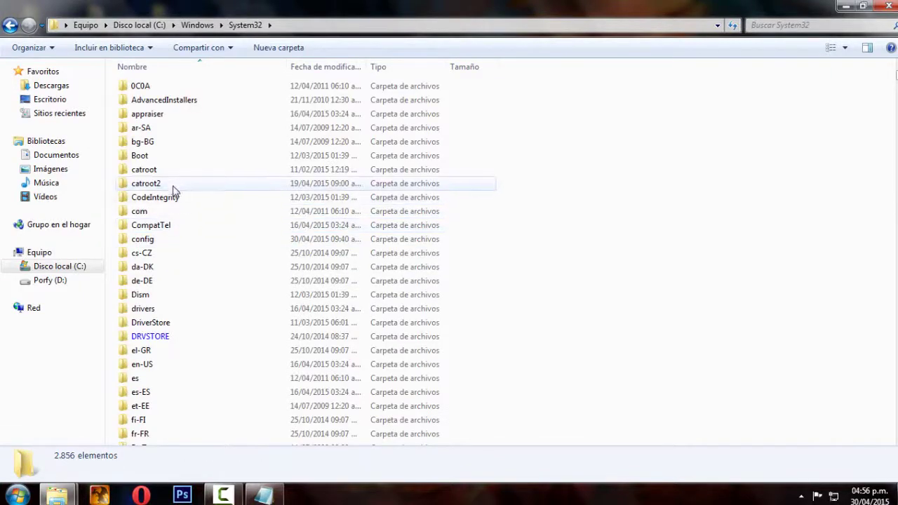
pyautogui.scroll(-6, 170, 316)
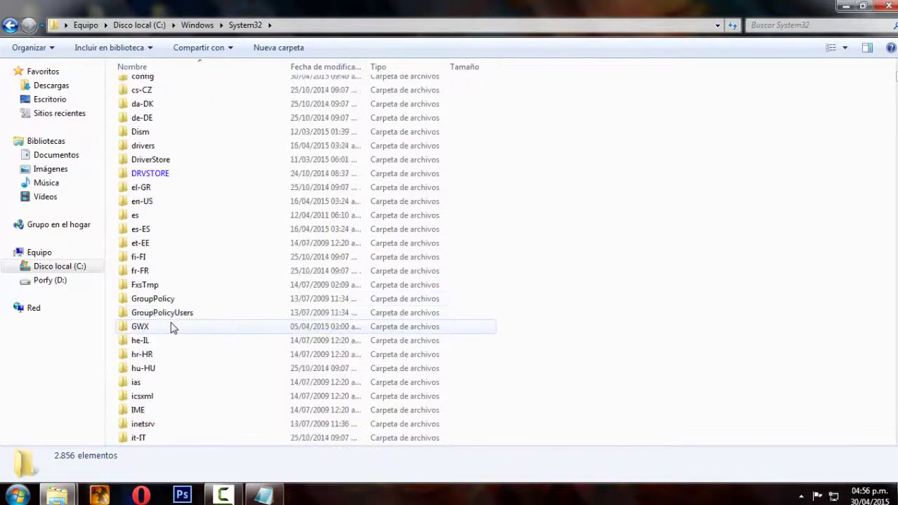
pyautogui.scroll(6, 174, 328)
pyautogui.click(10, 25)
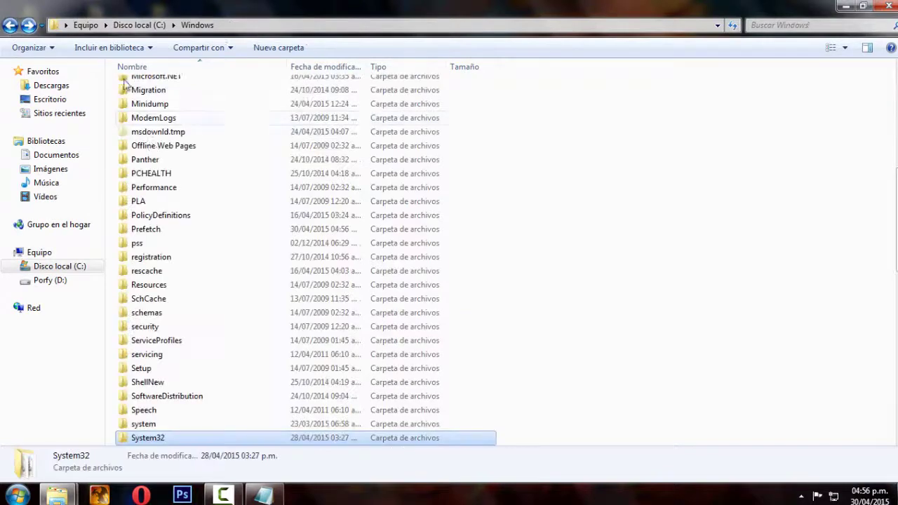
# Step: Look through the installed fonts in the Windows Fonts folder, go back and minimise that window
pyautogui.scroll(7, 188, 238)
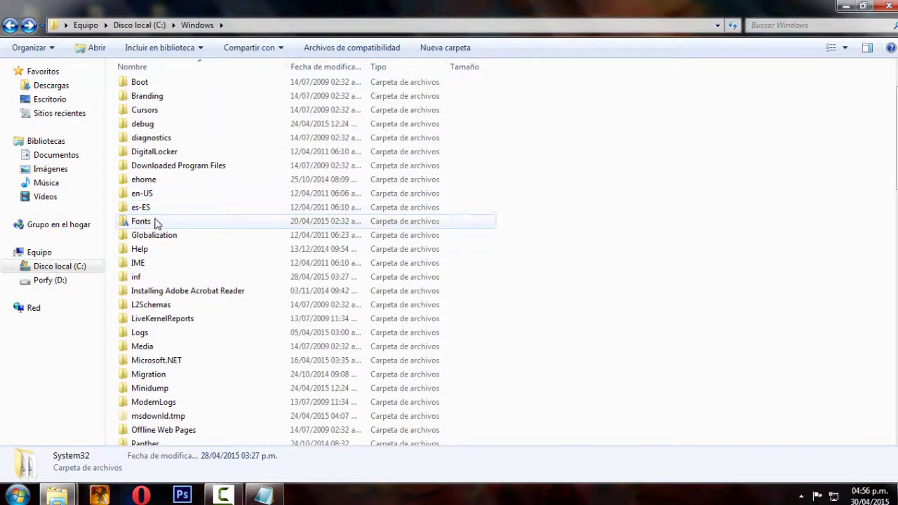
pyautogui.doubleClick(155, 225)
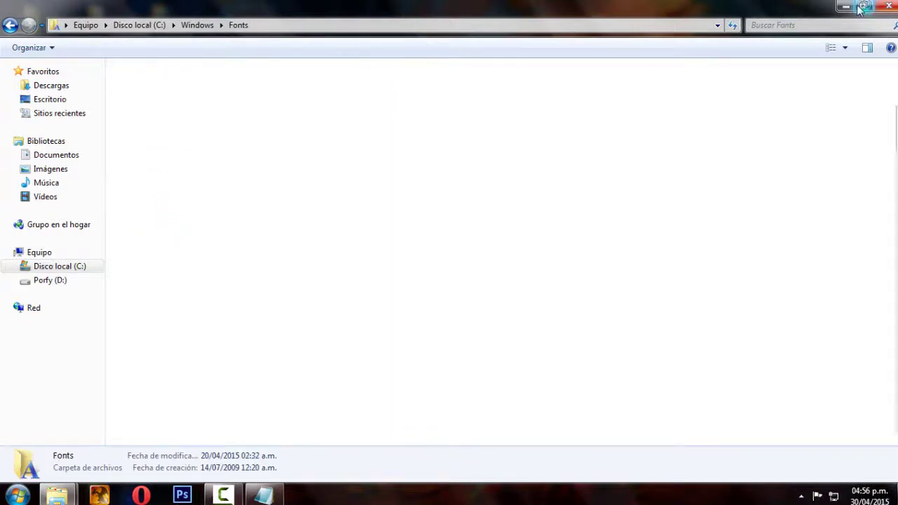
pyautogui.scroll(-20, 841, 127)
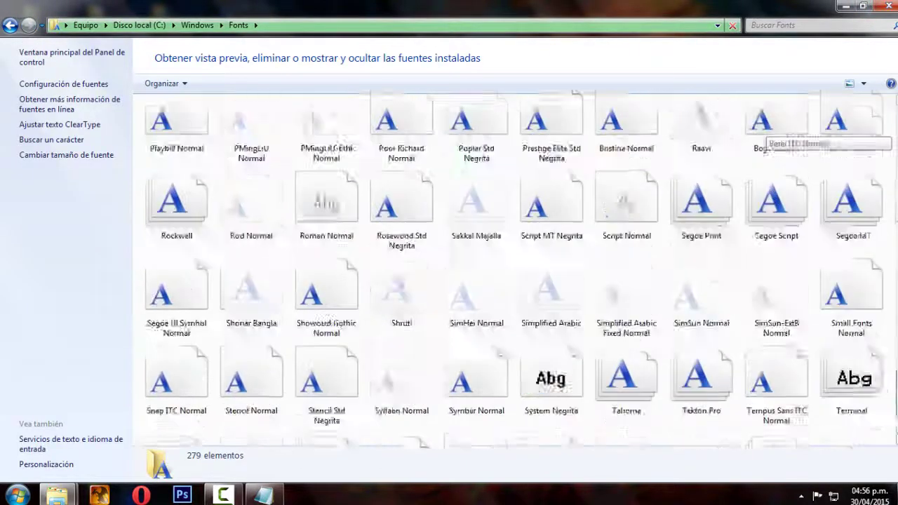
pyautogui.click(17, 25)
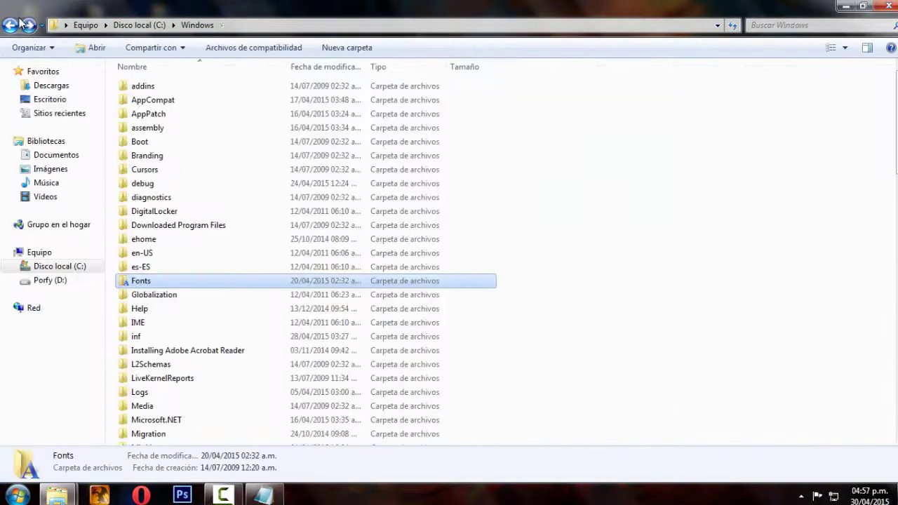
pyautogui.click(845, 7)
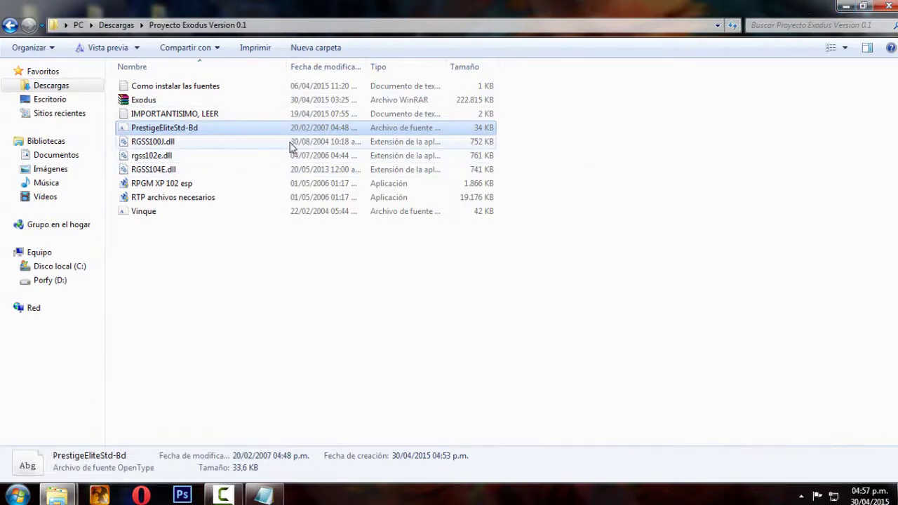
# Step: Identify the RGSS100J.dll, rgss102e.dll and RGSS104E.dll files in the Proyecto Exodus Version 0.1 folder
pyautogui.moveTo(503, 140); pyautogui.dragTo(484, 160)
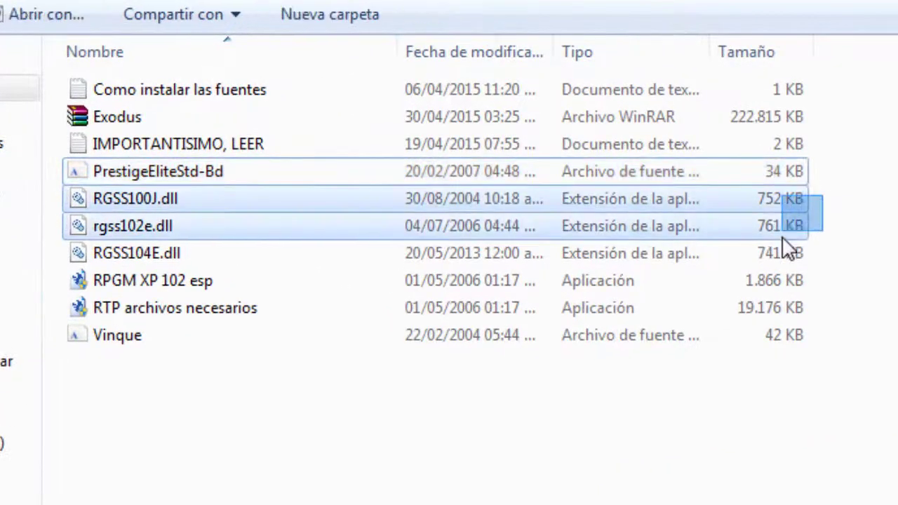
pyautogui.moveTo(783, 241); pyautogui.dragTo(777, 256)
pyautogui.click(170, 203)
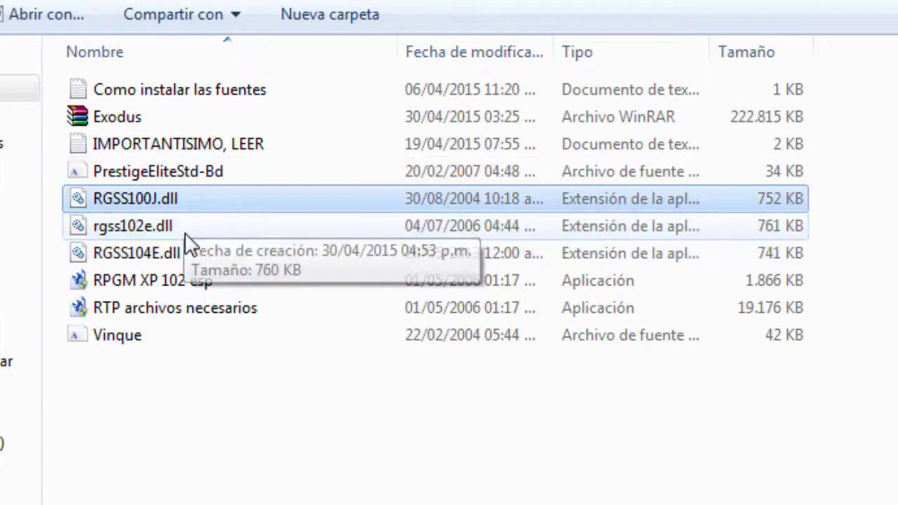
pyautogui.click(185, 231)
pyautogui.click(194, 252)
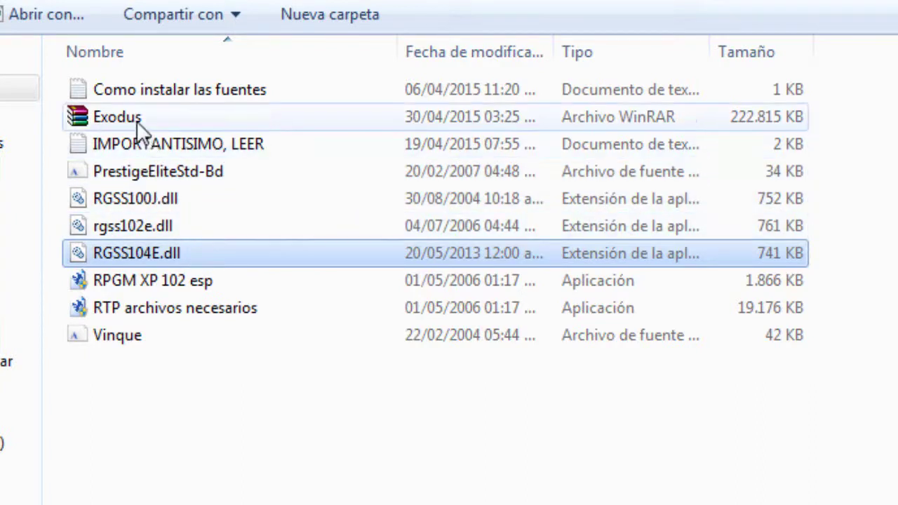
# Step: Extract the Exodus WinRAR archive into its own Exodus folder
pyautogui.click(178, 123)
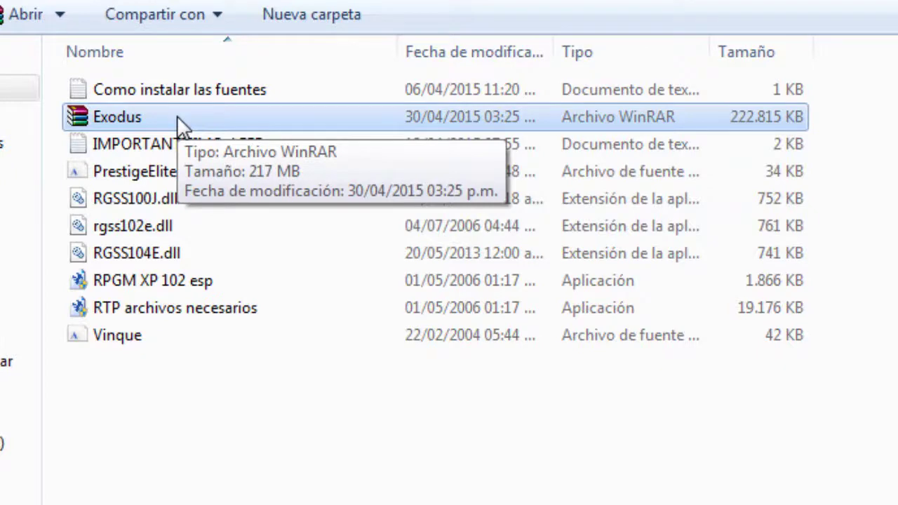
pyautogui.rightClick(178, 120)
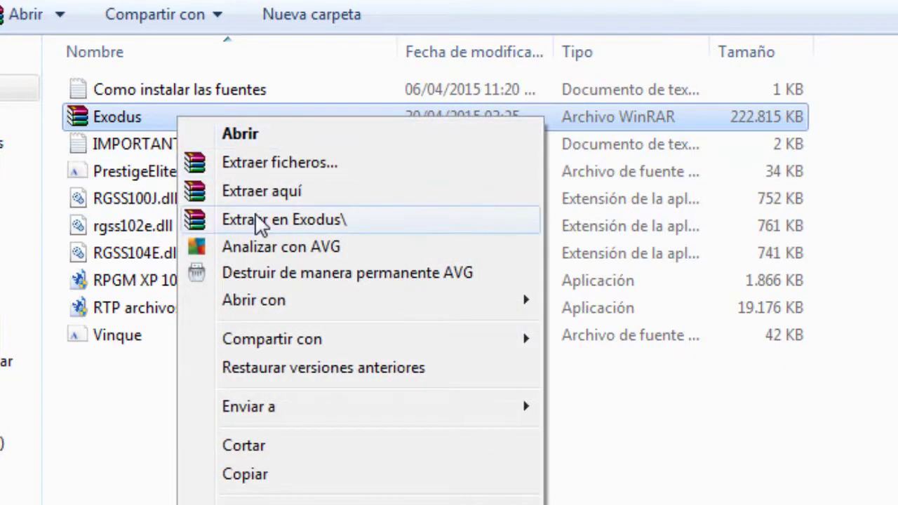
pyautogui.click(392, 220)
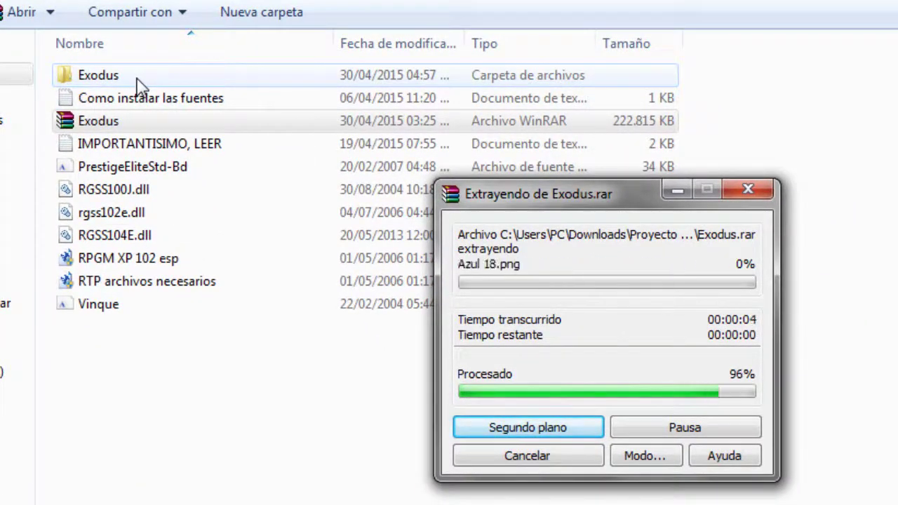
# Step: View the game files in the nested Exodus folder and return to the Proyecto Exodus Version 0.1 folder
pyautogui.doubleClick(98, 75)
pyautogui.doubleClick(130, 81)
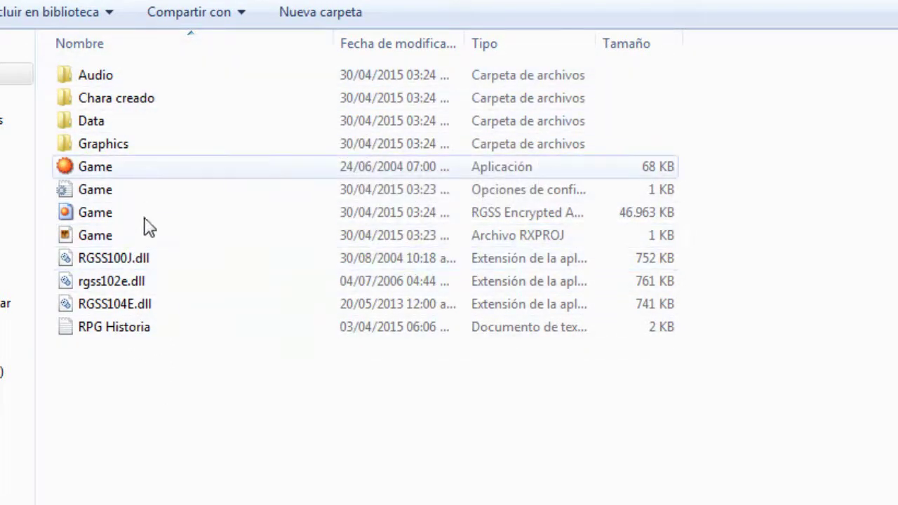
pyautogui.press('BackSpace')
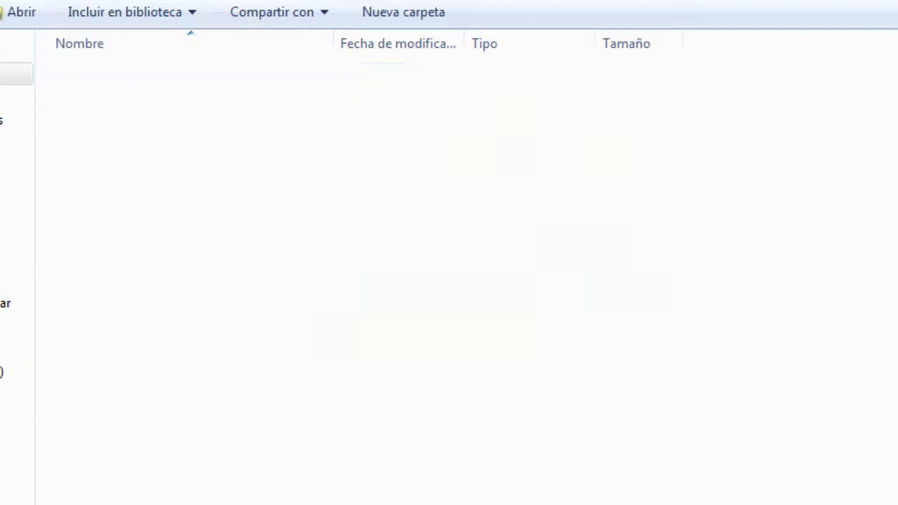
# Step: Copy the RGSS100J.dll, rgss102e.dll and RGSS104E.dll files from the Proyecto Exodus Version 0.1 folder
pyautogui.click(161, 193)
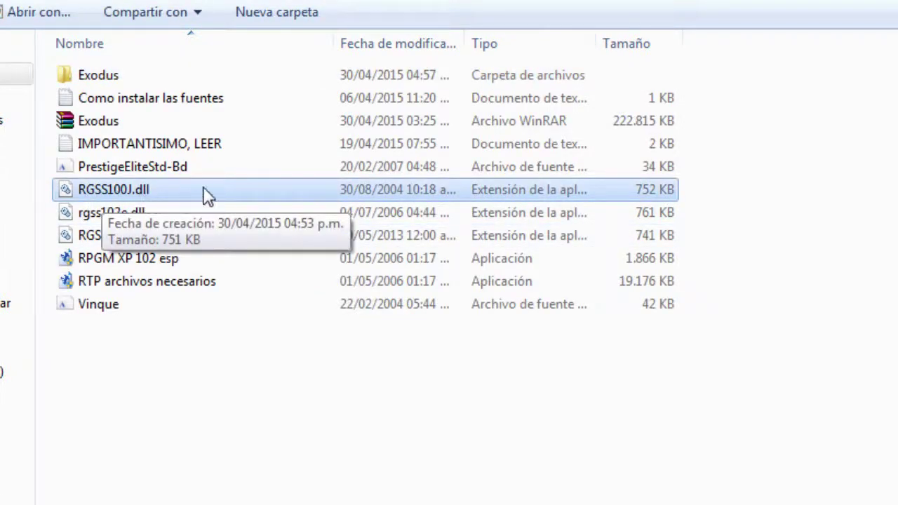
pyautogui.click(140, 214)
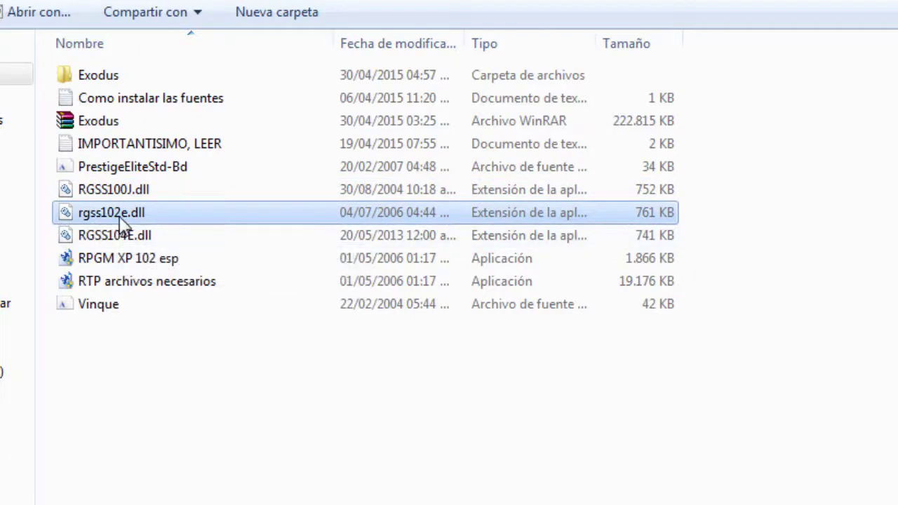
pyautogui.click(110, 242)
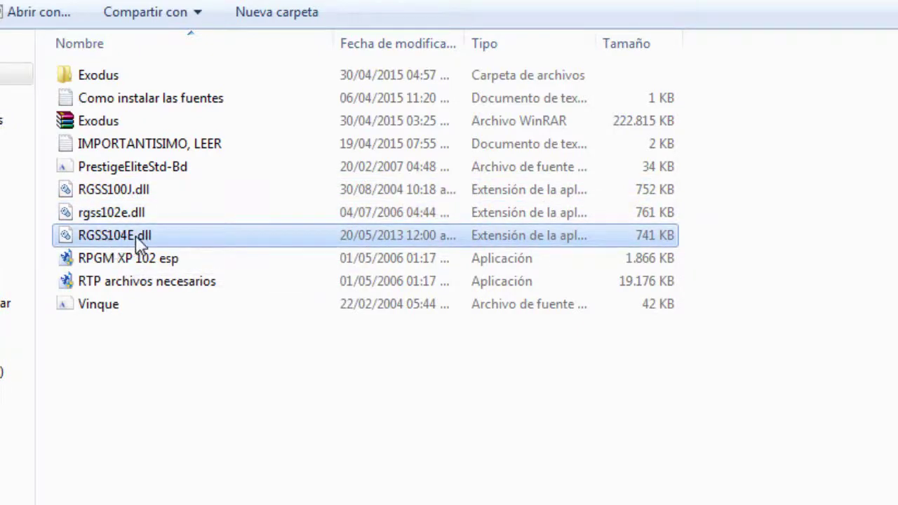
pyautogui.moveTo(694, 193); pyautogui.dragTo(626, 244)
pyautogui.rightClick(298, 196)
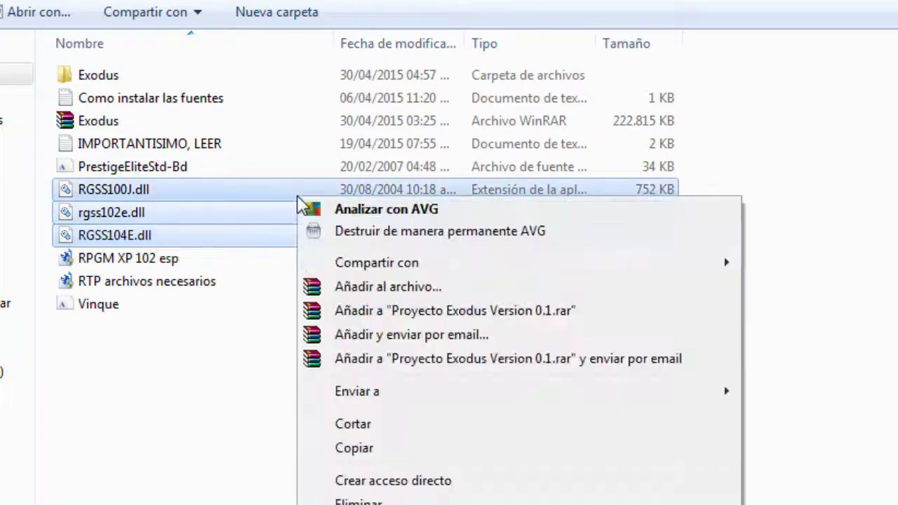
pyautogui.click(360, 447)
# Step: Go to the nested Exodus game folder and check the RGSS DLL files there
pyautogui.click(104, 79)
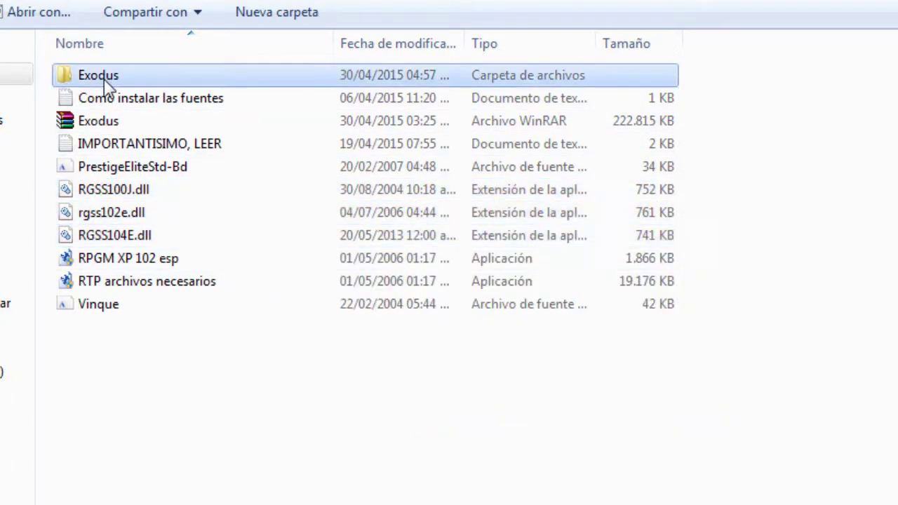
pyautogui.doubleClick(105, 77)
pyautogui.doubleClick(133, 77)
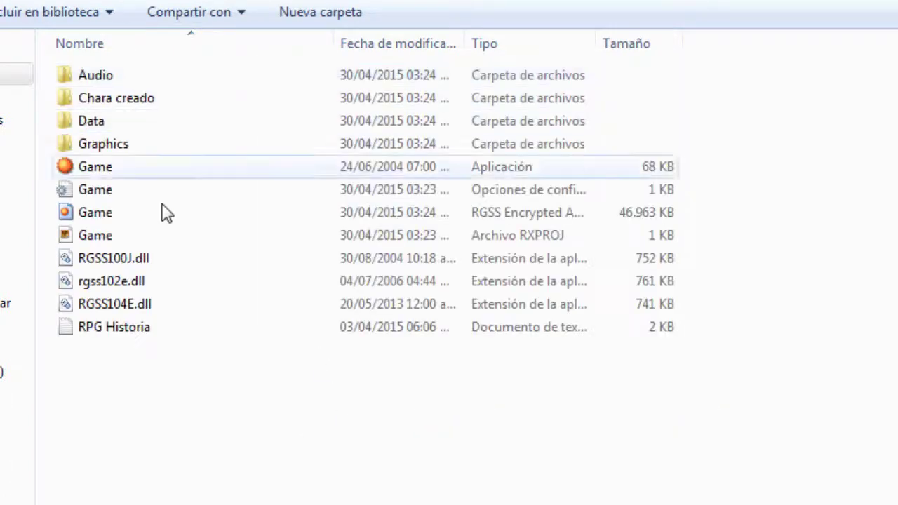
pyautogui.rightClick(187, 377)
pyautogui.click(154, 448)
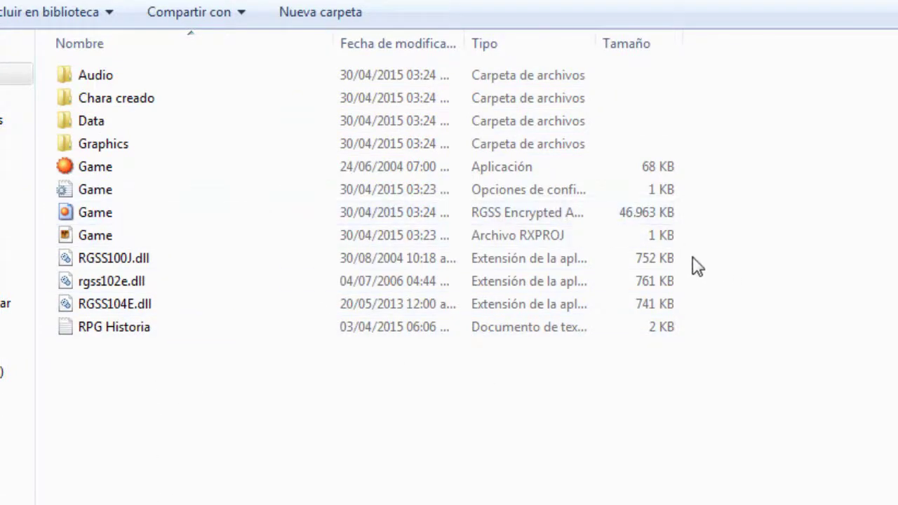
pyautogui.moveTo(690, 257)
pyautogui.mouseDown()
pyautogui.moveTo(636, 307)
pyautogui.moveTo(671, 262)
pyautogui.moveTo(709, 274)
pyautogui.moveTo(646, 313)
pyautogui.moveTo(693, 267)
pyautogui.mouseUp()
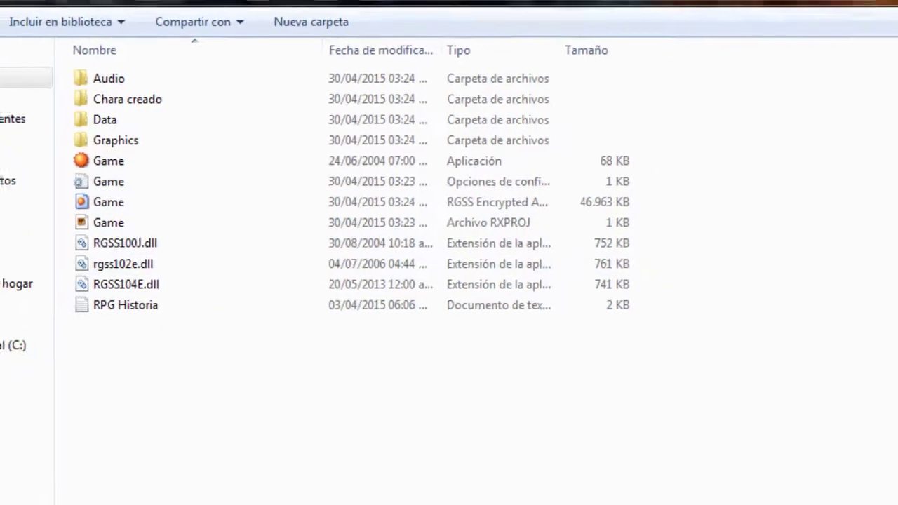
# Step: Open the System32 folder inside Windows on Disco local (C:) and look through its DLL files
pyautogui.press('super')
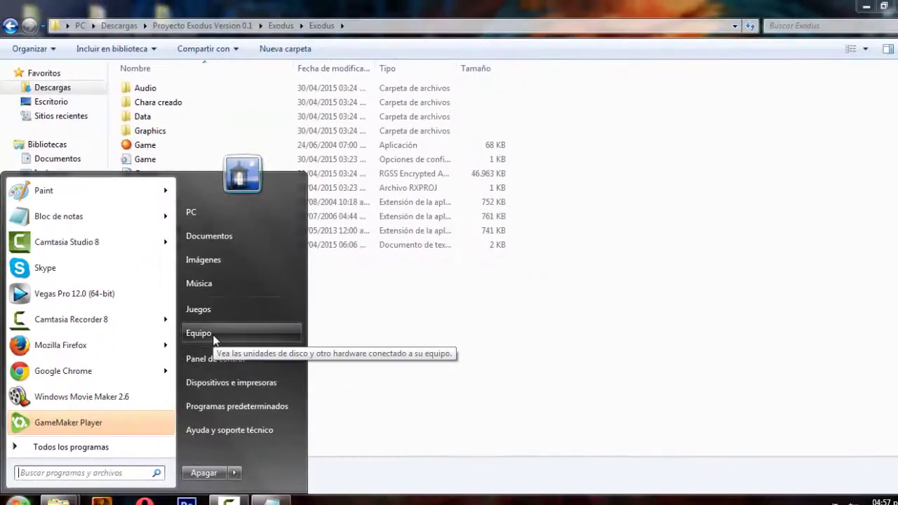
pyautogui.click(199, 333)
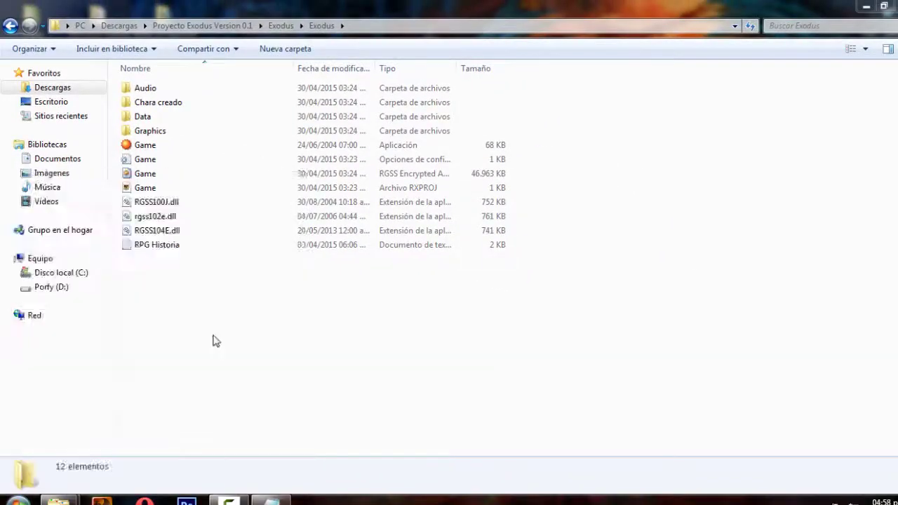
pyautogui.doubleClick(196, 105)
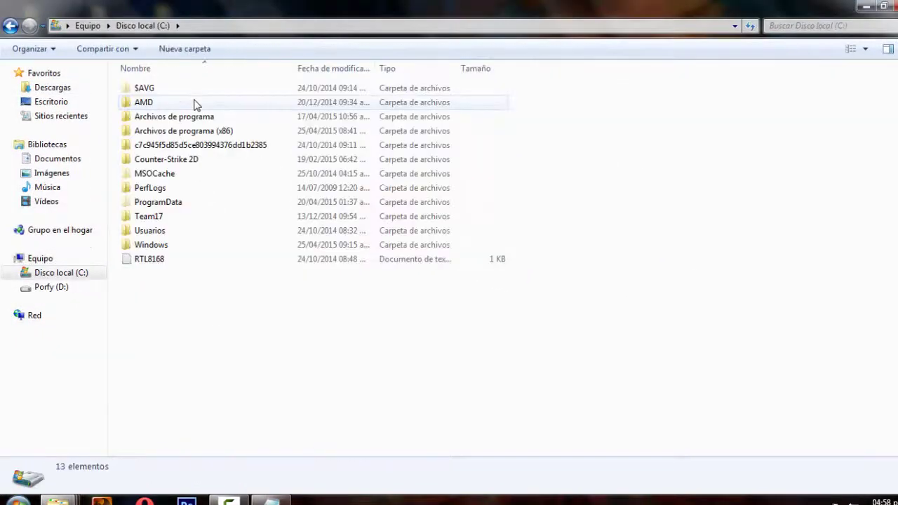
pyautogui.doubleClick(183, 247)
pyautogui.scroll(-15, 182, 246)
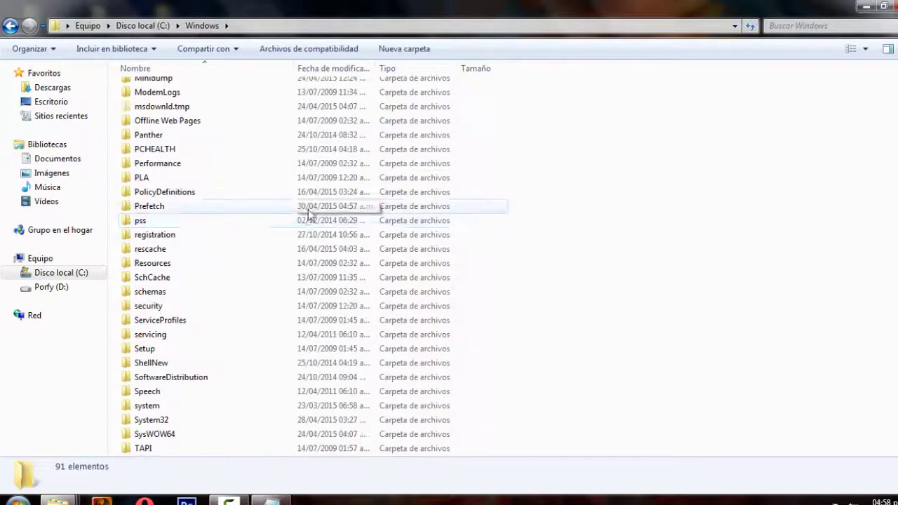
pyautogui.scroll(6, 301, 215)
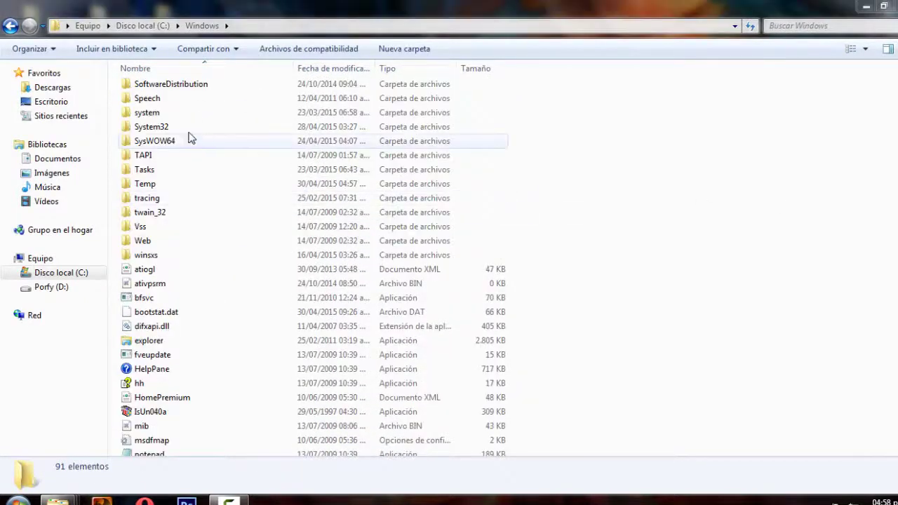
pyautogui.doubleClick(168, 126)
pyautogui.scroll(-8, 525, 245)
pyautogui.scroll(-20, 524, 245)
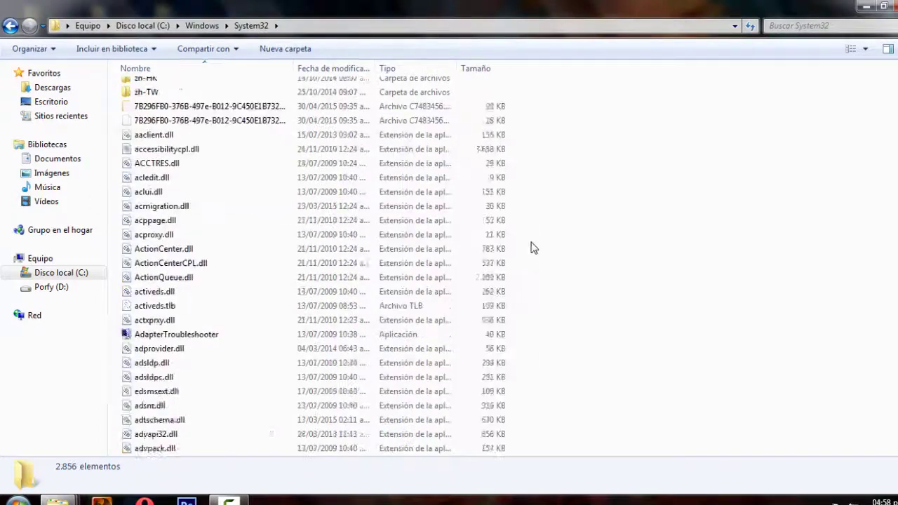
pyautogui.scroll(-20, 545, 226)
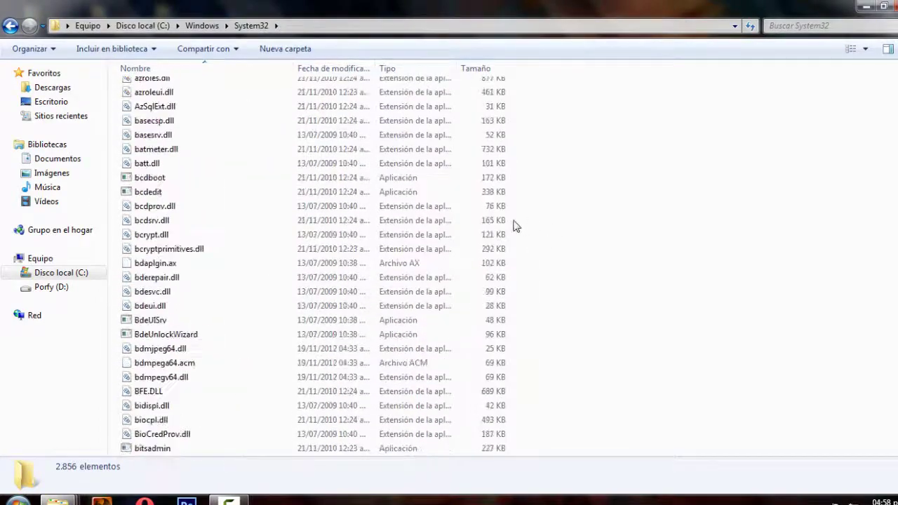
pyautogui.scroll(-20, 545, 226)
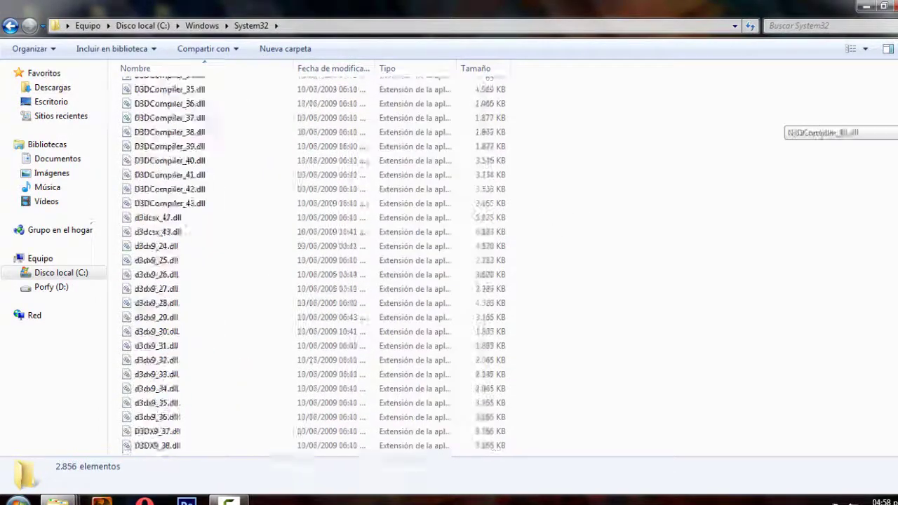
pyautogui.scroll(20, 545, 225)
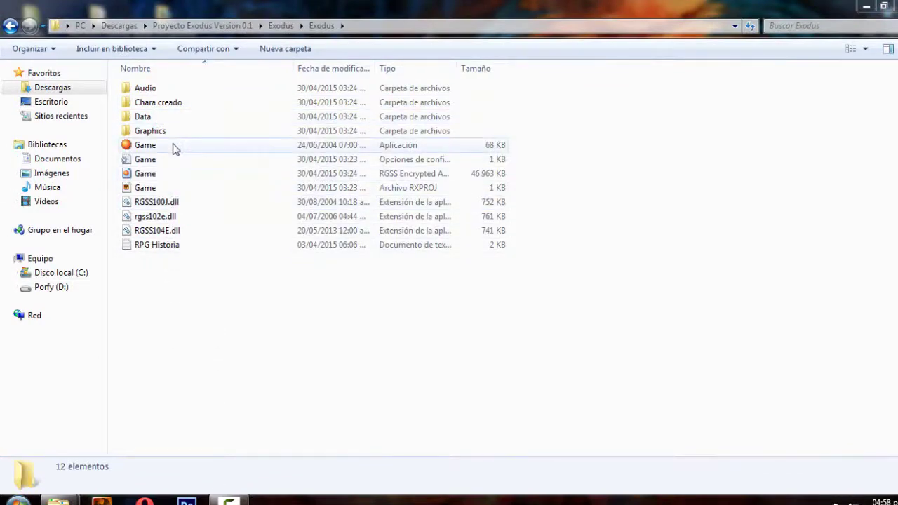
# Step: Open the RPG Historia text document in the nested Exodus folder, read through it and close it
pyautogui.click(202, 148)
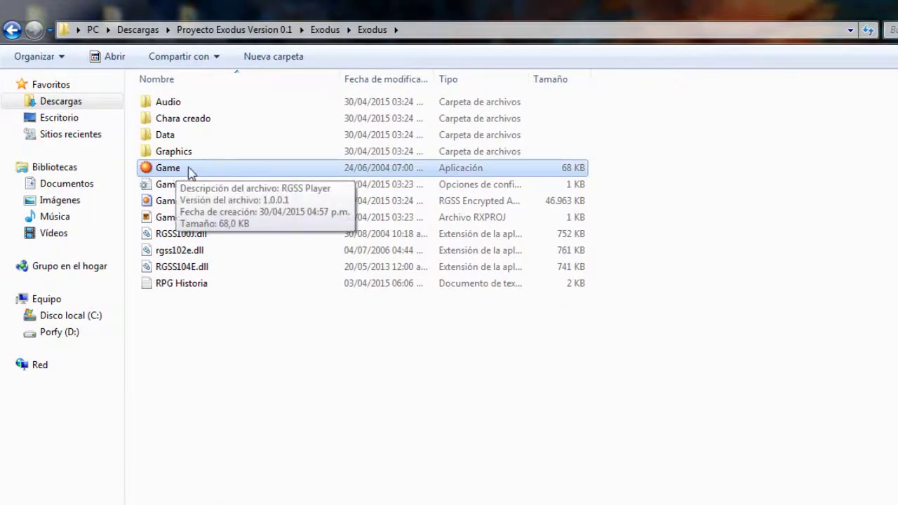
pyautogui.doubleClick(209, 287)
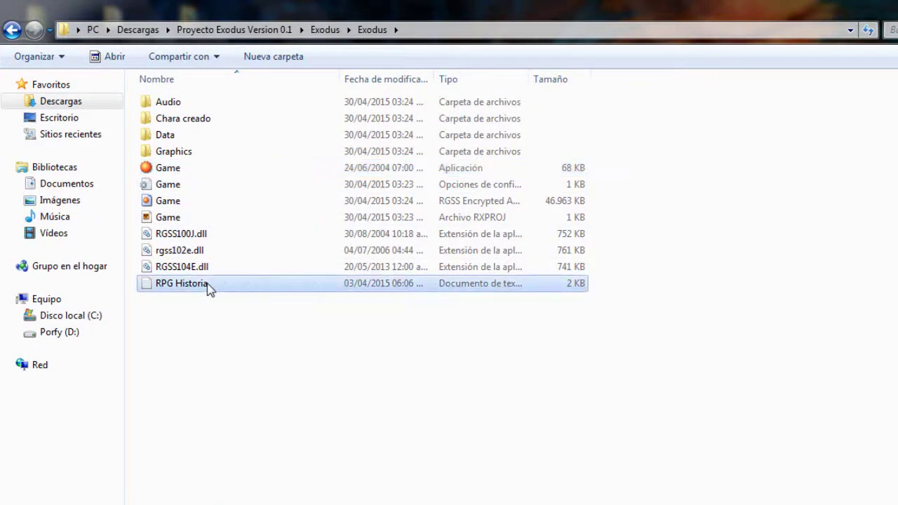
pyautogui.scroll(-2, 729, 208)
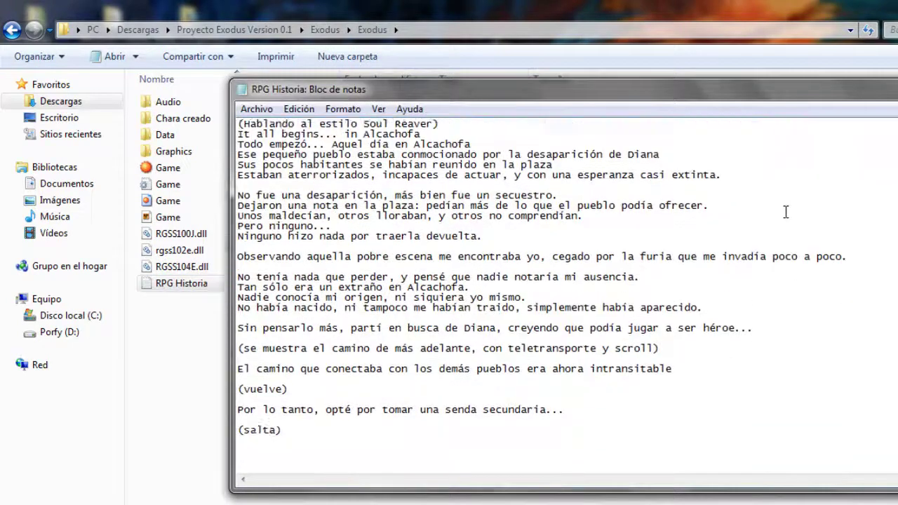
pyautogui.scroll(2, 807, 199)
pyautogui.hotkey('alt', 'F4')
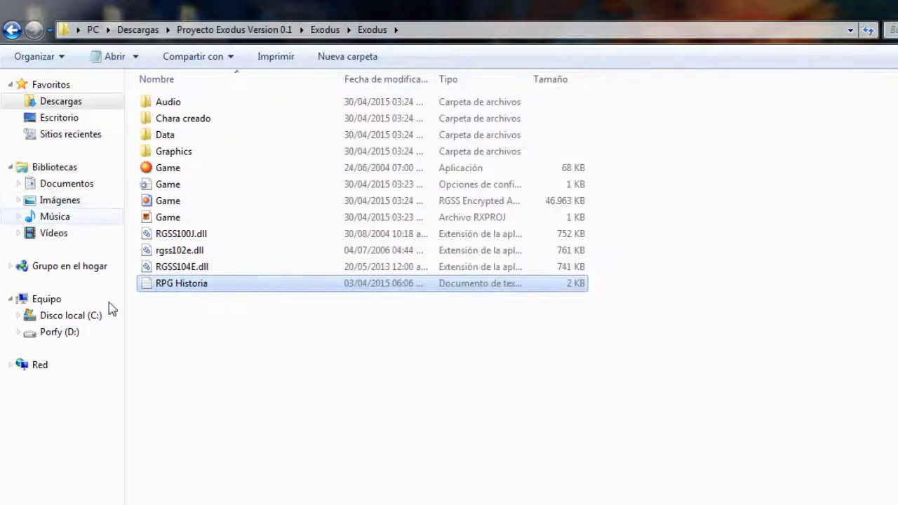
# Step: Launch the Game application from the nested Exodus folder
pyautogui.rightClick(206, 170)
pyautogui.click(174, 173)
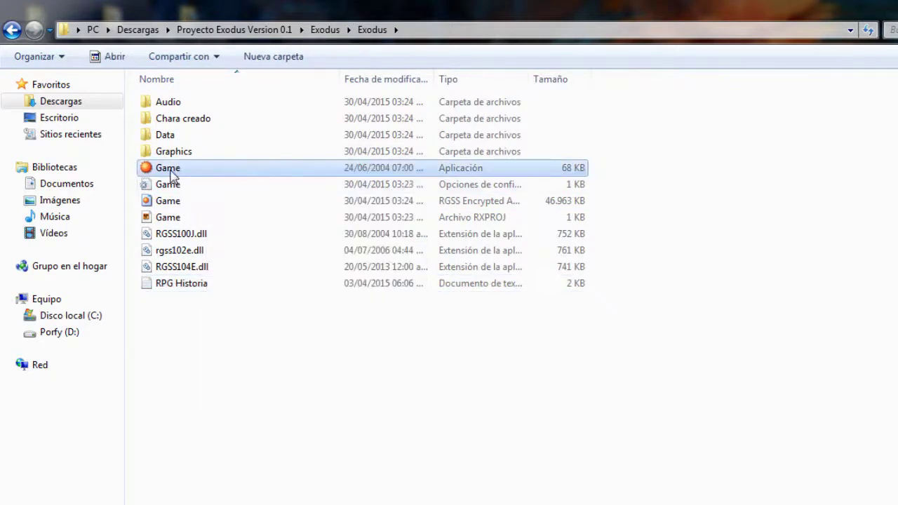
pyautogui.doubleClick(171, 172)
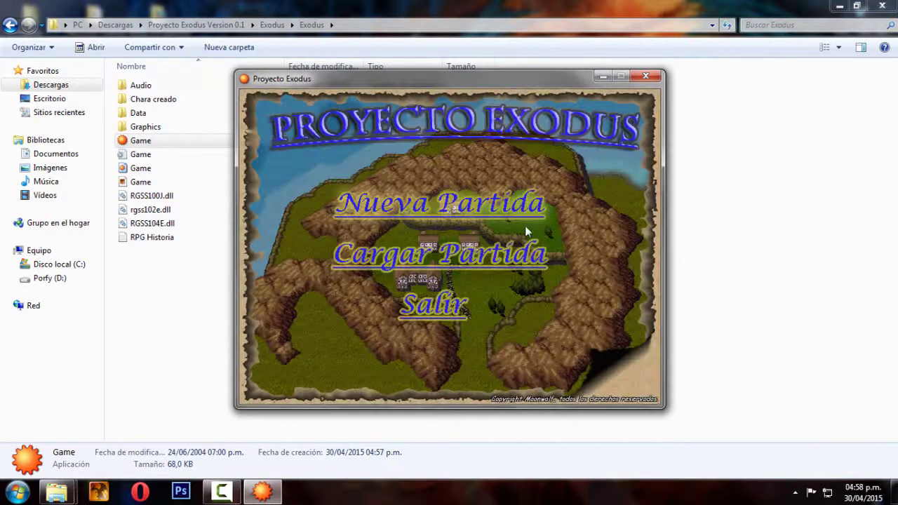
# Step: Lower the Proyecto Exodus volume to about 9 in the Windows volume mixer
pyautogui.click(795, 492)
pyautogui.click(772, 424)
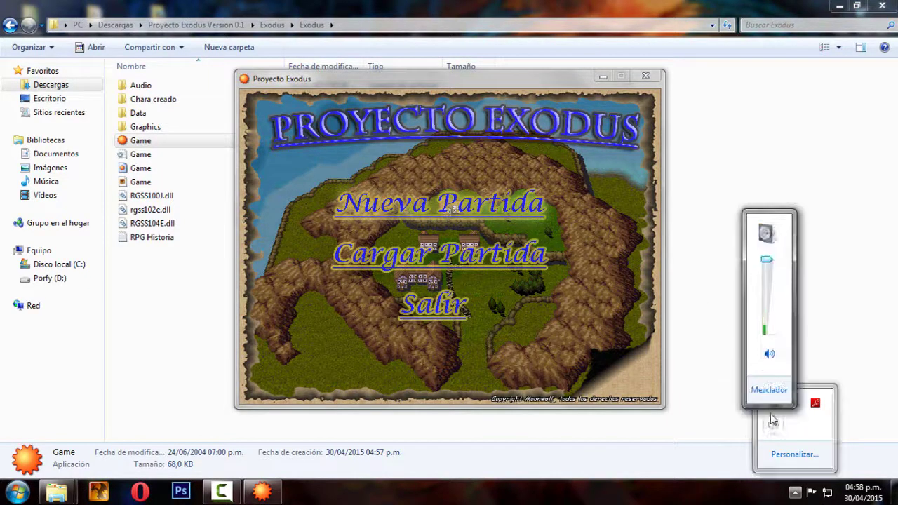
pyautogui.click(768, 390)
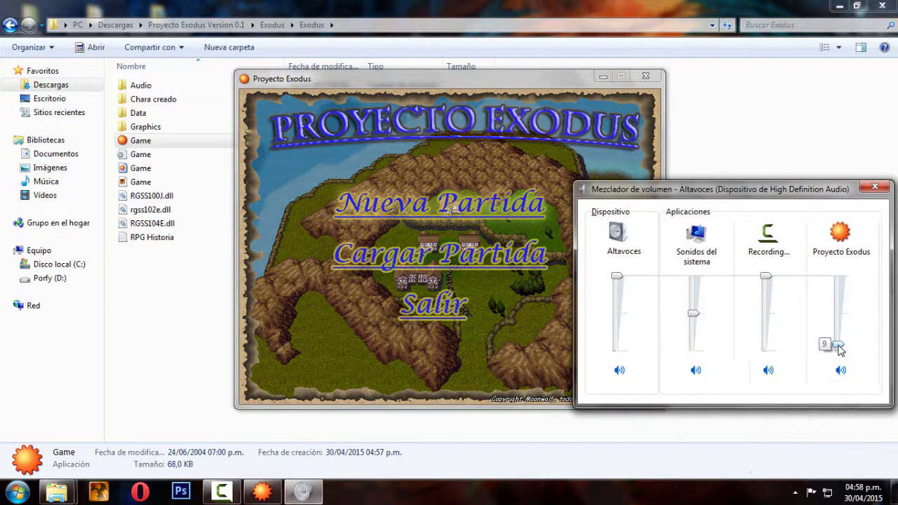
# Step: Return to the game window, go through the title options and start a Nueva Partida
pyautogui.click(428, 229)
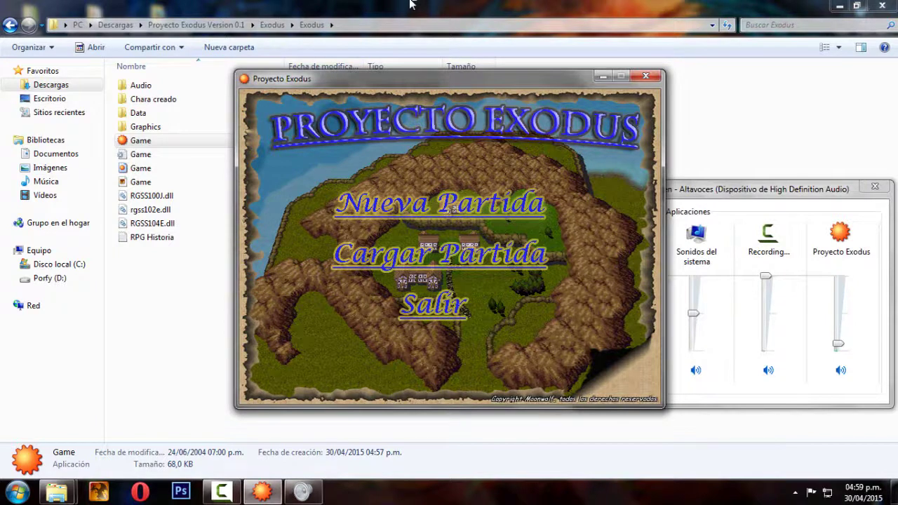
pyautogui.press('Down')
pyautogui.press('Down')
pyautogui.press('Up')
pyautogui.press('Up')
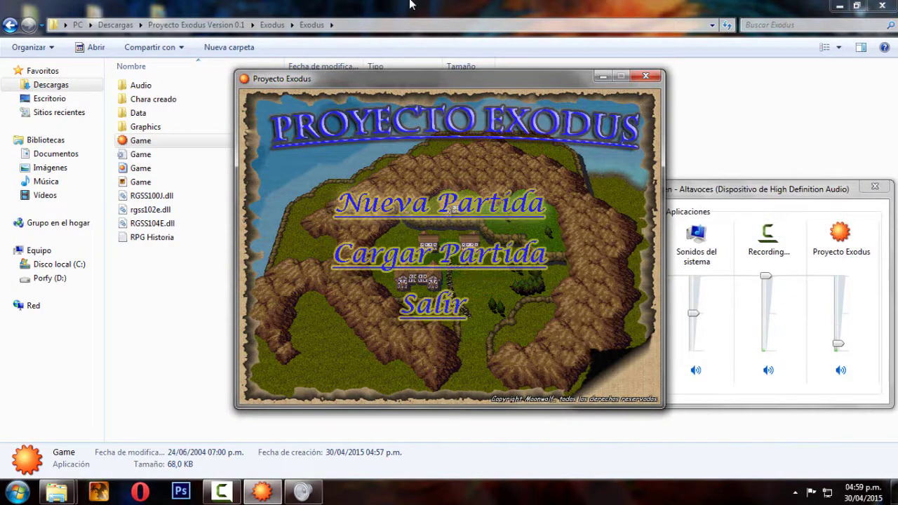
pyautogui.press('Return')
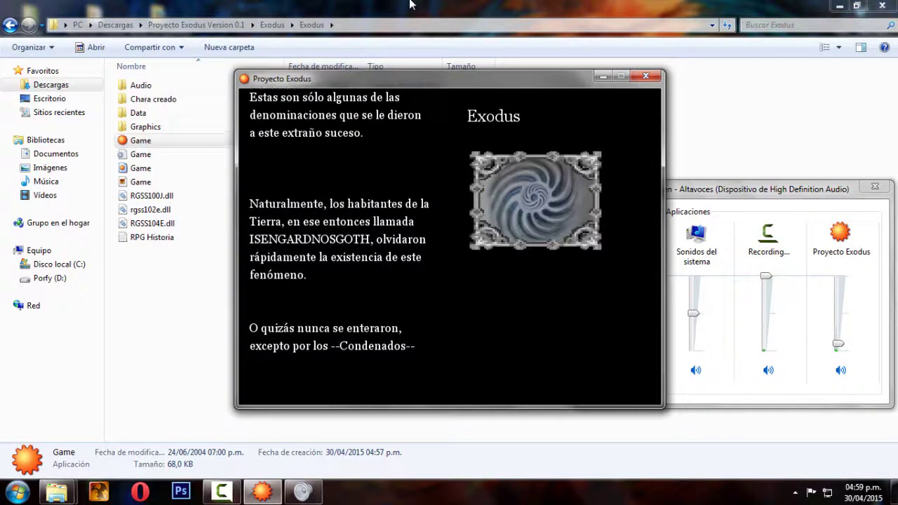
# Step: Switch to Opera, close the running Proyecto Exodus game, and close the MEGA download tab
pyautogui.click(140, 493)
pyautogui.click(259, 496)
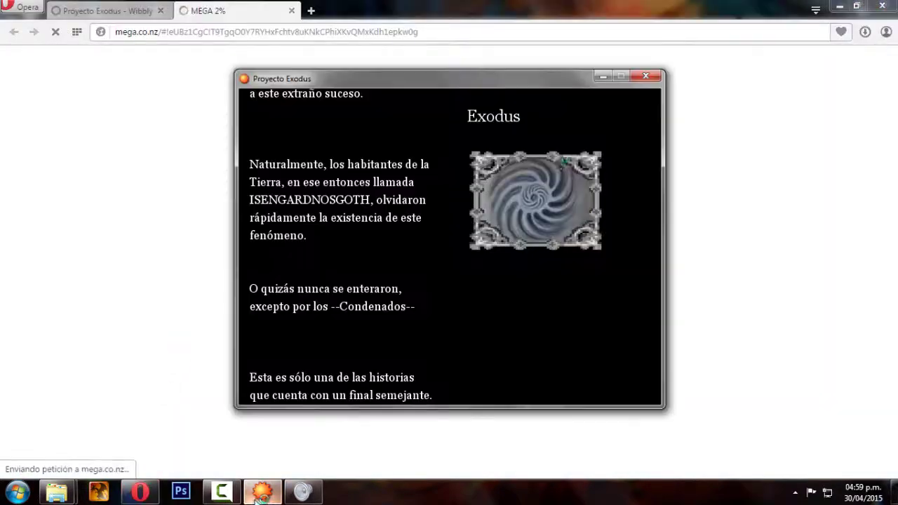
pyautogui.click(645, 76)
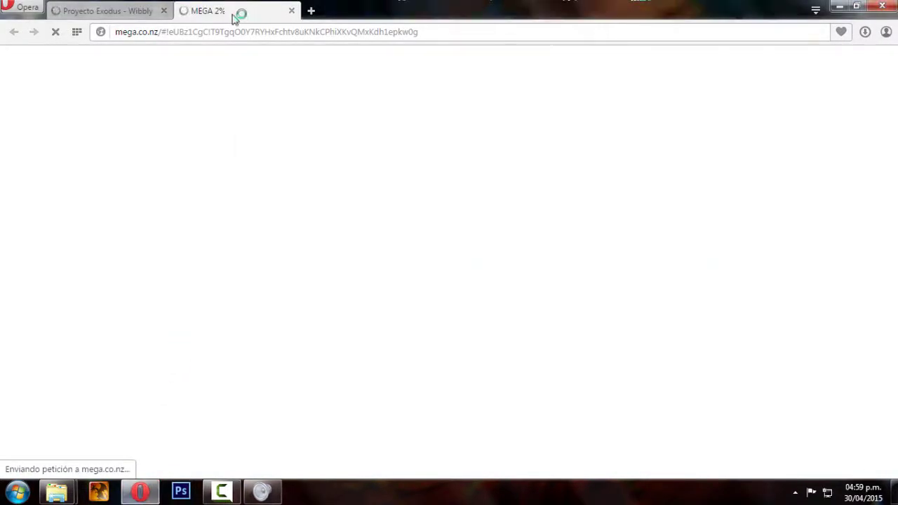
pyautogui.click(292, 10)
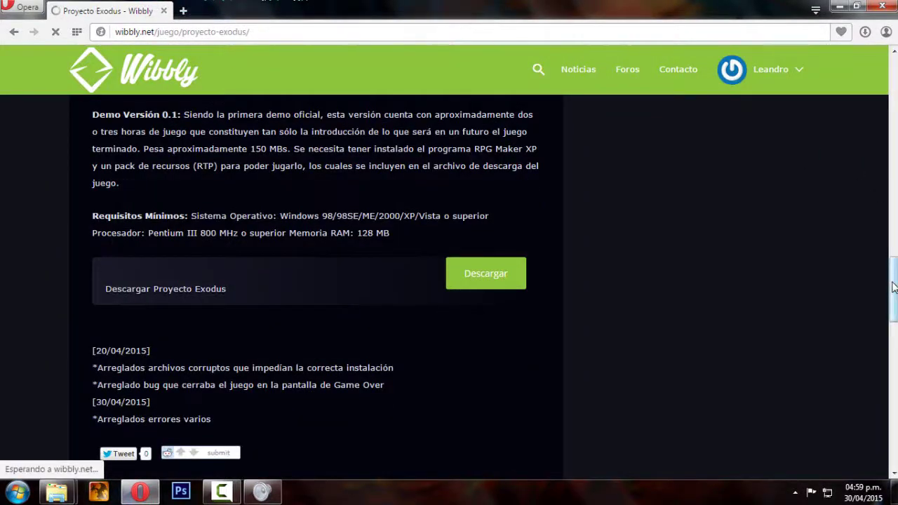
# Step: Examine the Proyecto Exodus page on Wibbly, including its header, the rating and comment form, the posted user review and the trailer
pyautogui.moveTo(894, 286); pyautogui.dragTo(894, 86)
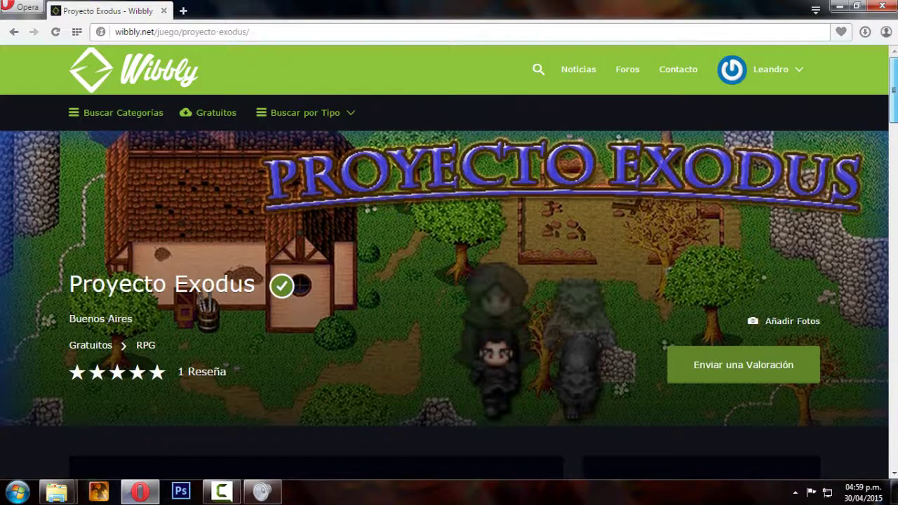
pyautogui.moveTo(893, 86); pyautogui.dragTo(893, 385)
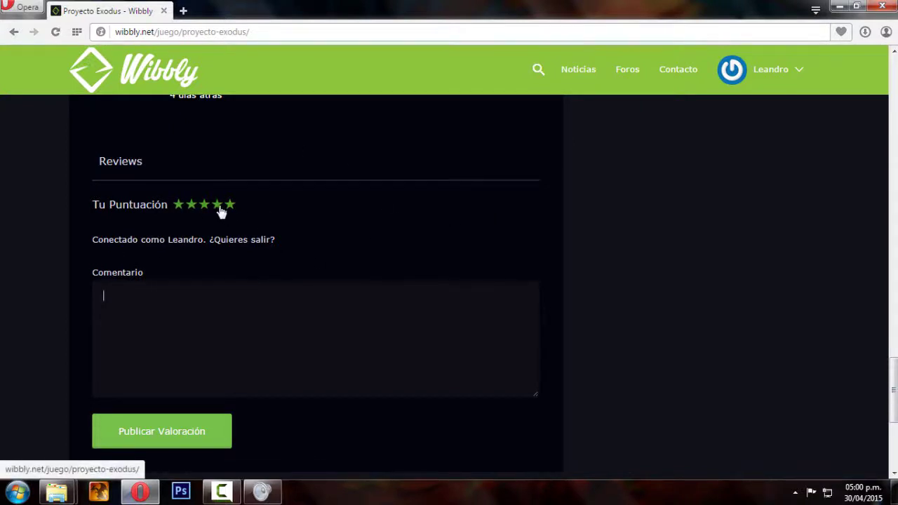
pyautogui.scroll(1, 284, 202)
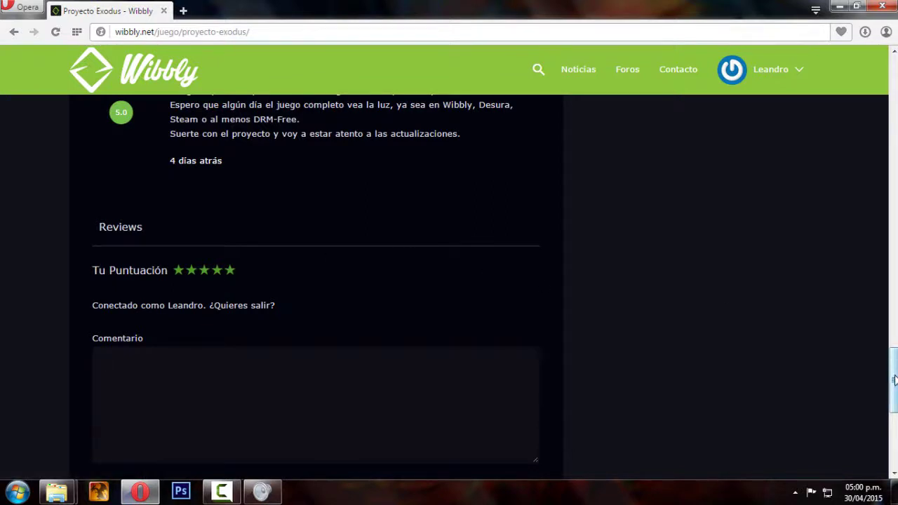
pyautogui.scroll(3, 335, 240)
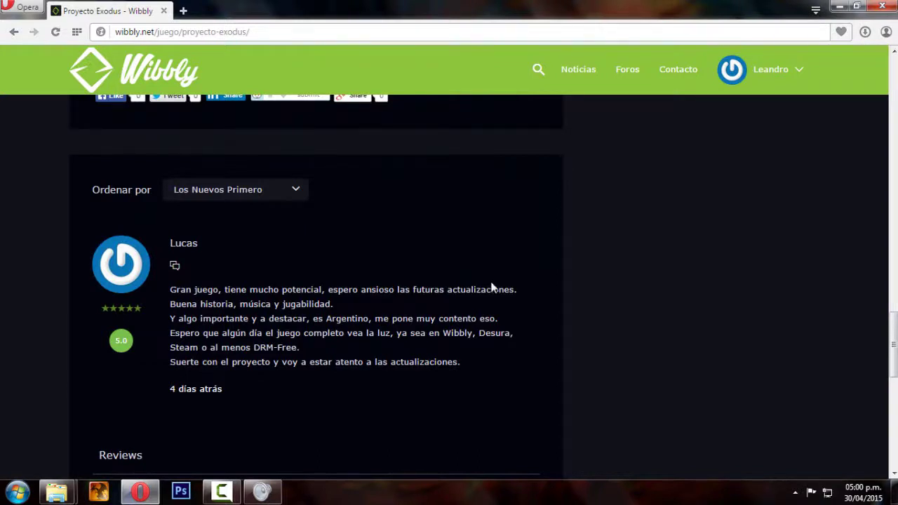
pyautogui.moveTo(169, 289); pyautogui.dragTo(467, 363)
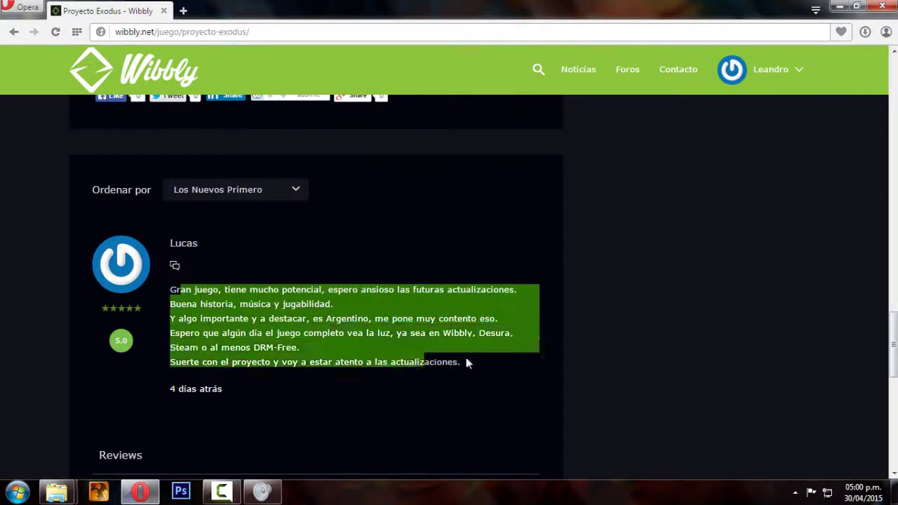
pyautogui.click(331, 254)
pyautogui.scroll(7, 331, 254)
pyautogui.scroll(10, 333, 258)
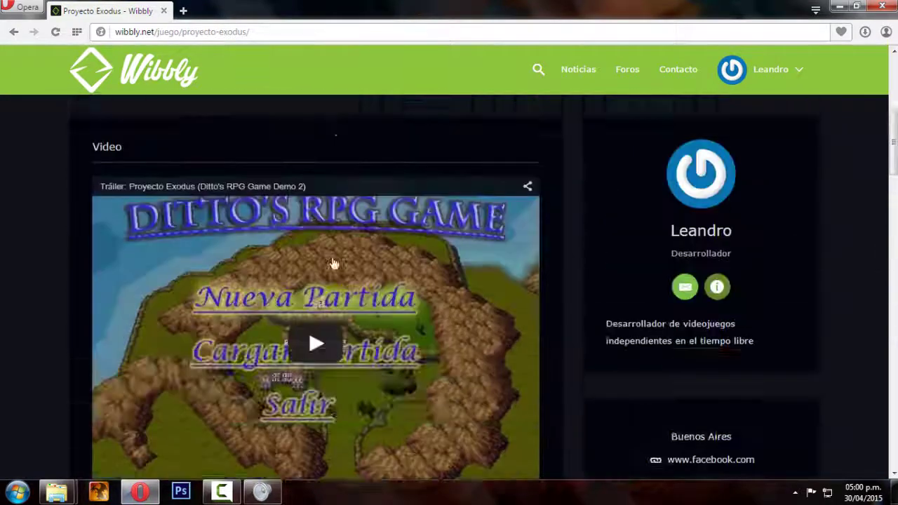